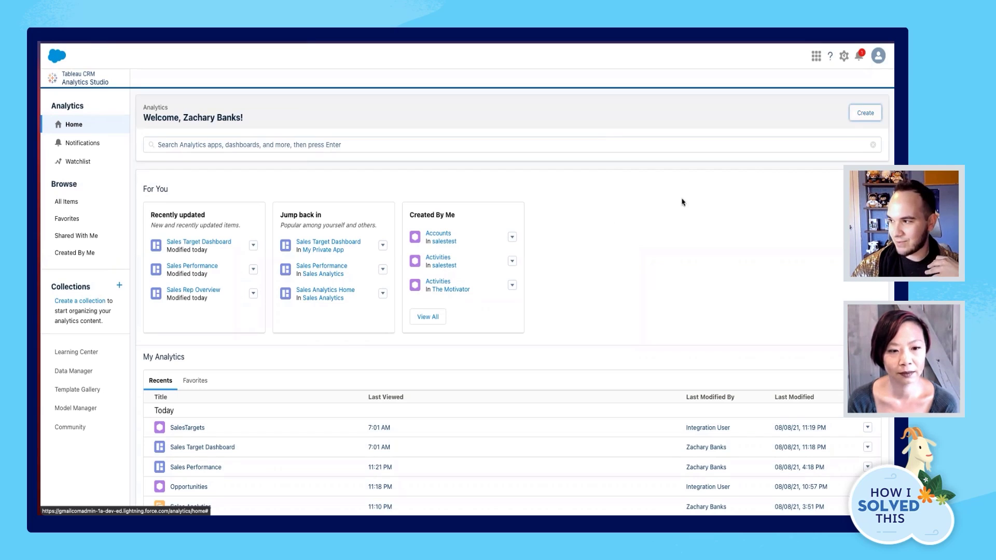
Create a new dataset with a CSV file as its source
{"action": "left_click", "coordinate": [863, 113]}
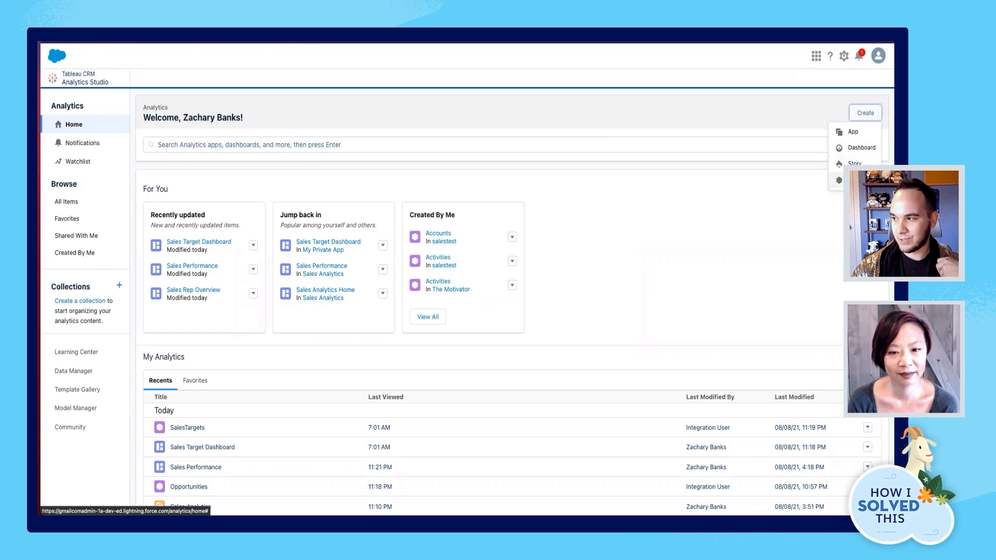
{"action": "left_click", "coordinate": [856, 180]}
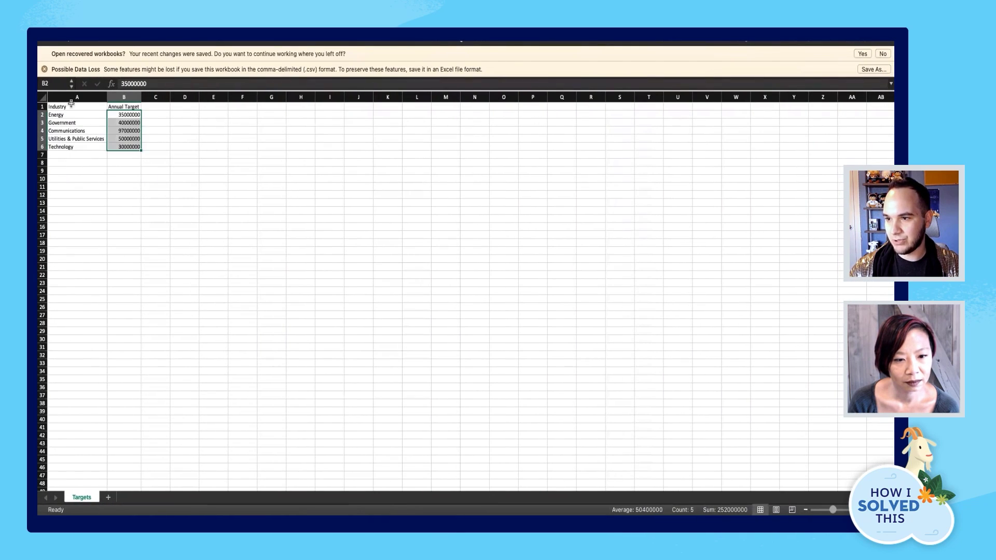
{"action": "left_click", "coordinate": [71, 106]}
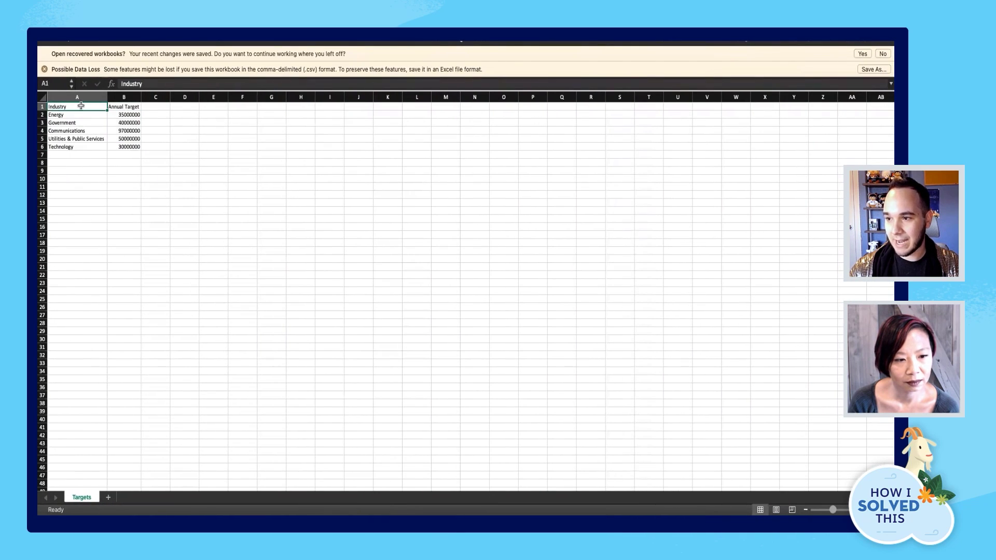
{"action": "left_click", "coordinate": [130, 107]}
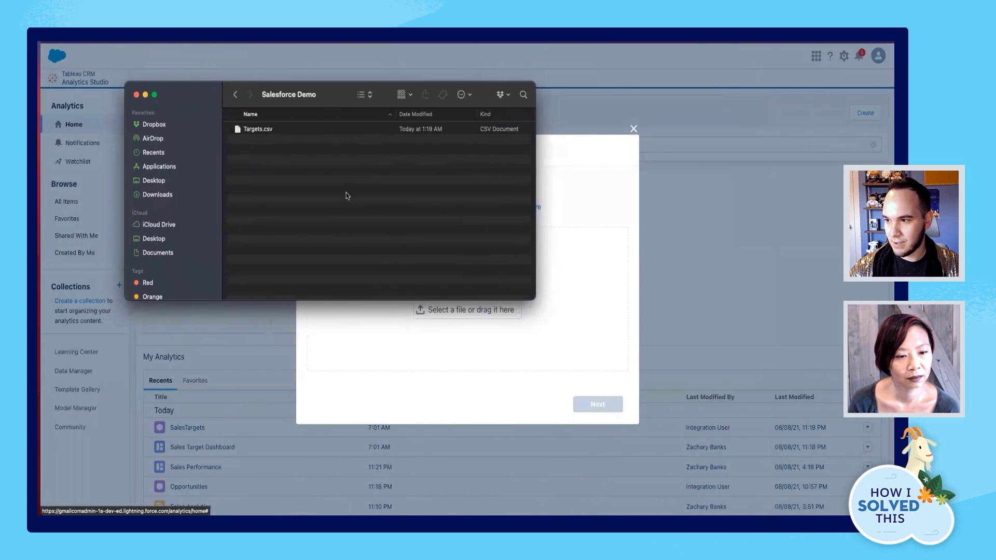
Attach Targets.csv to the new dataset and continue to naming
{"action": "left_click_drag", "start_coordinate": [353, 94], "coordinate": [301, 51]}
{"action": "left_click_drag", "start_coordinate": [233, 88], "coordinate": [463, 311]}
{"action": "left_click", "coordinate": [536, 394]}
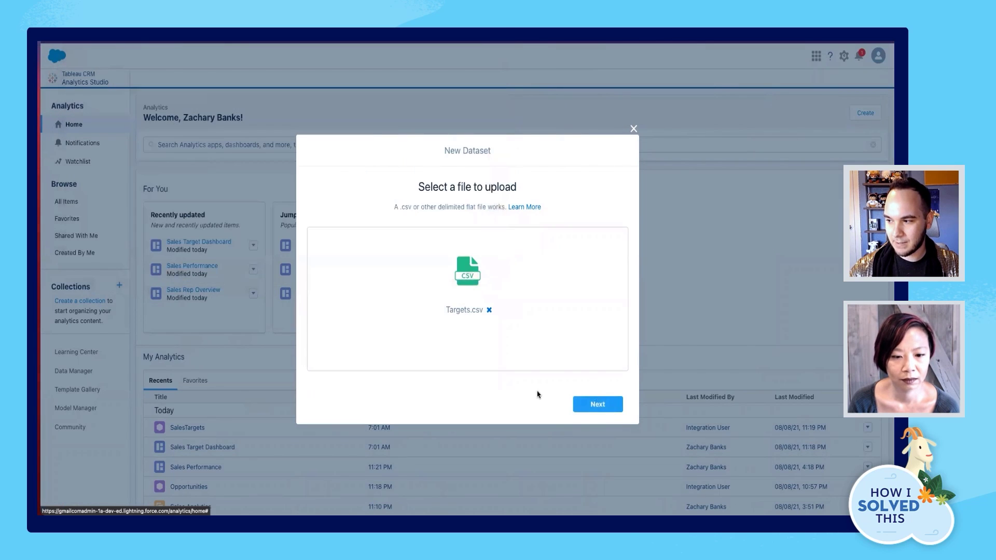
{"action": "left_click", "coordinate": [591, 403]}
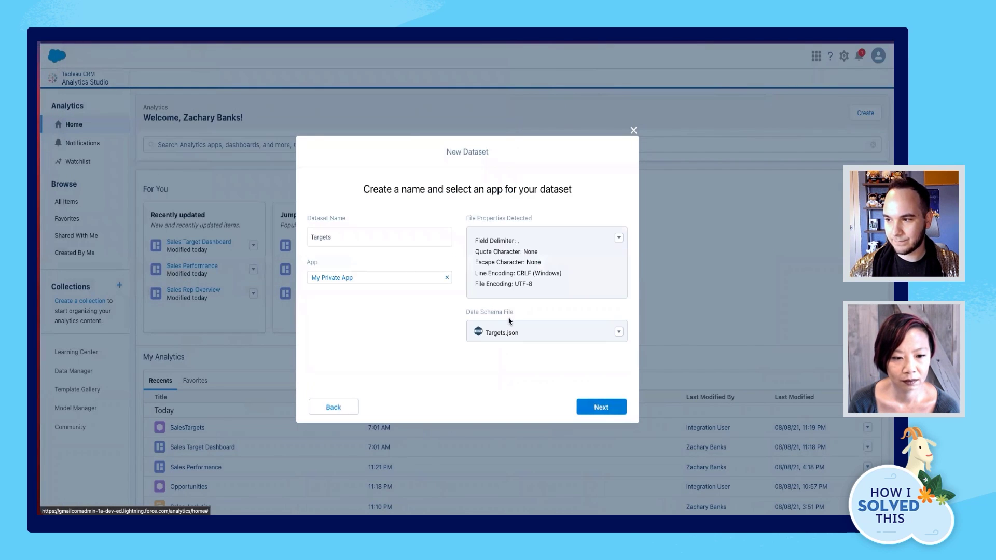
Name the dataset 'Sales Targets' and proceed to the field attributes
{"action": "left_click", "coordinate": [311, 235]}
{"action": "type", "text": "Sales"}
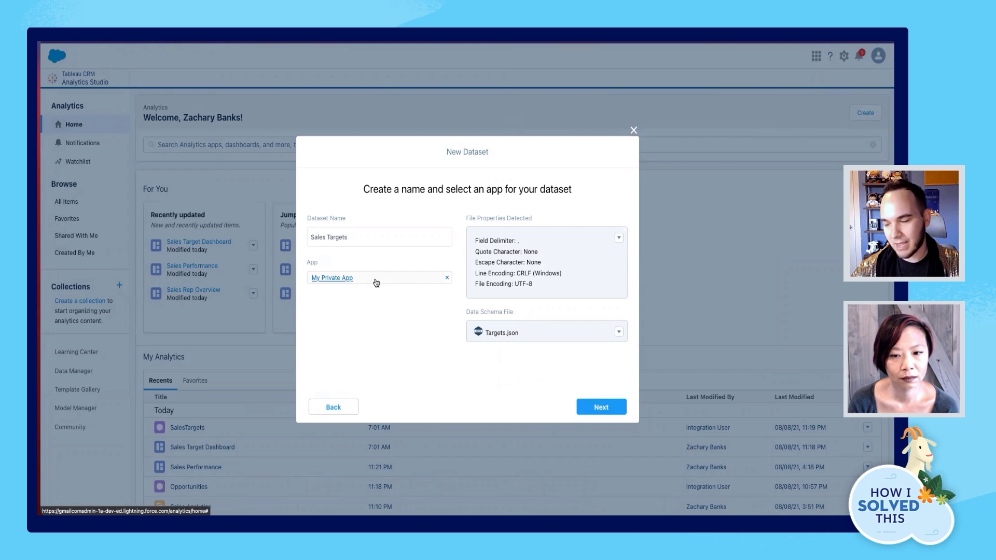
{"action": "left_click", "coordinate": [602, 407]}
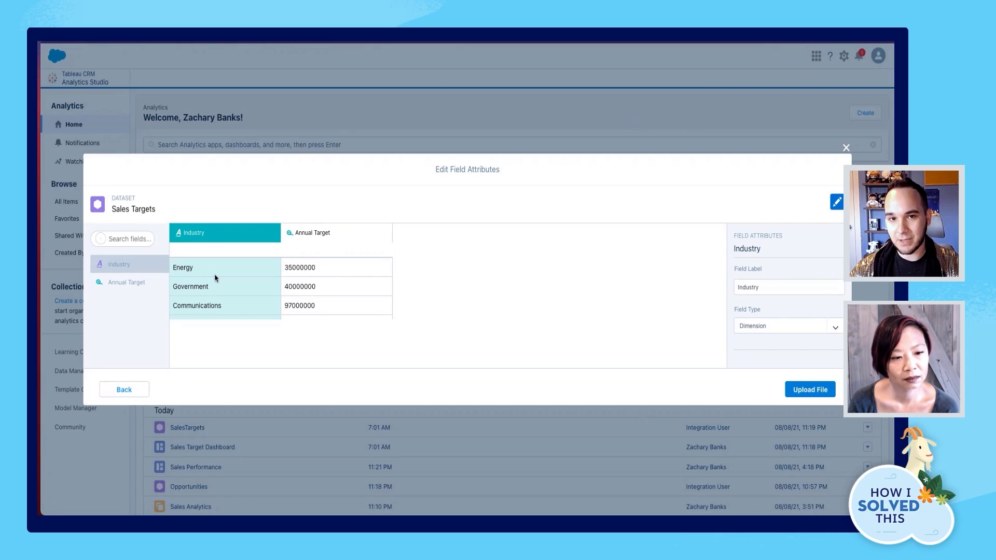
Check Annual Target is a Measure, then upload the file to create the dataset
{"action": "left_click", "coordinate": [304, 266]}
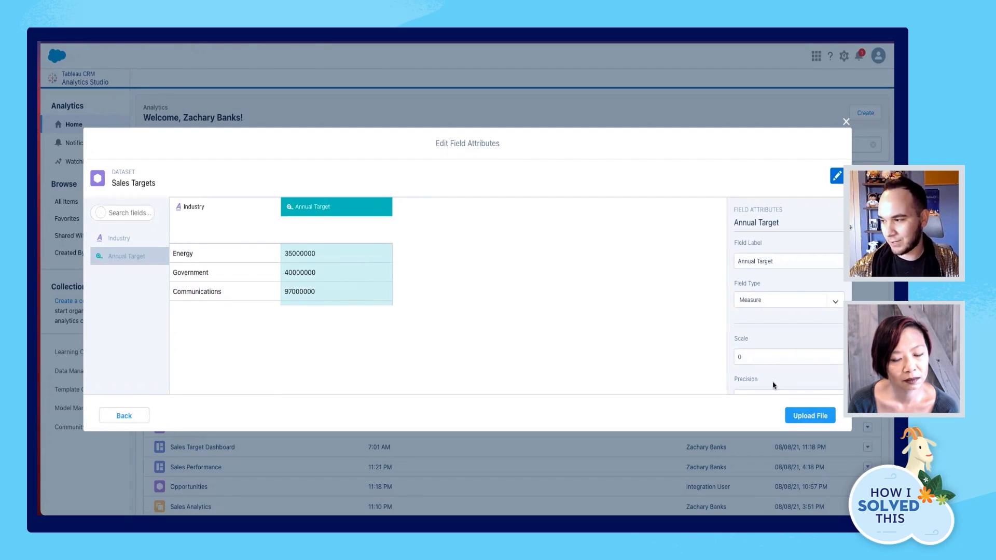
{"action": "left_click", "coordinate": [797, 417]}
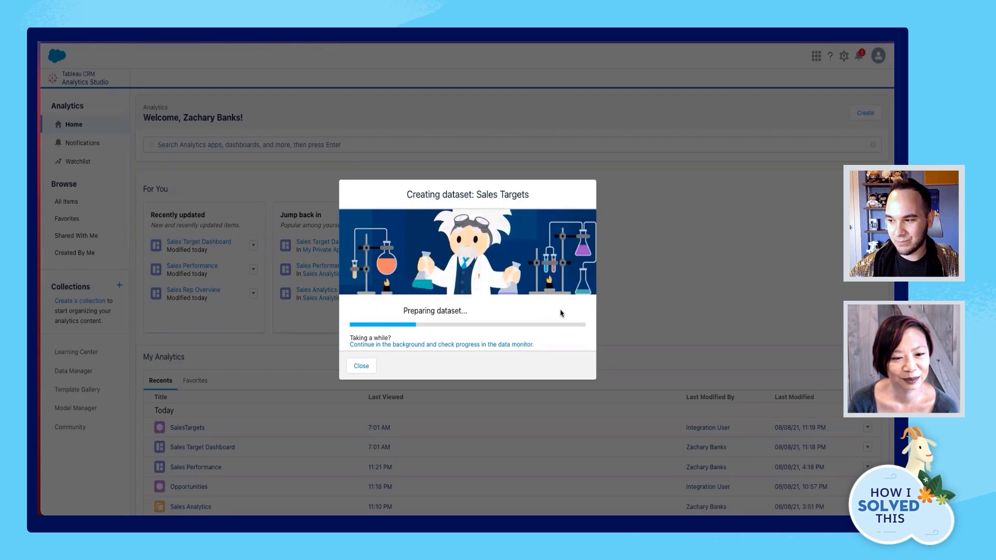
Exit full screen and wait for the 5-row Sales Targets dataset to finish
{"action": "key", "text": "ctrl+super+f"}
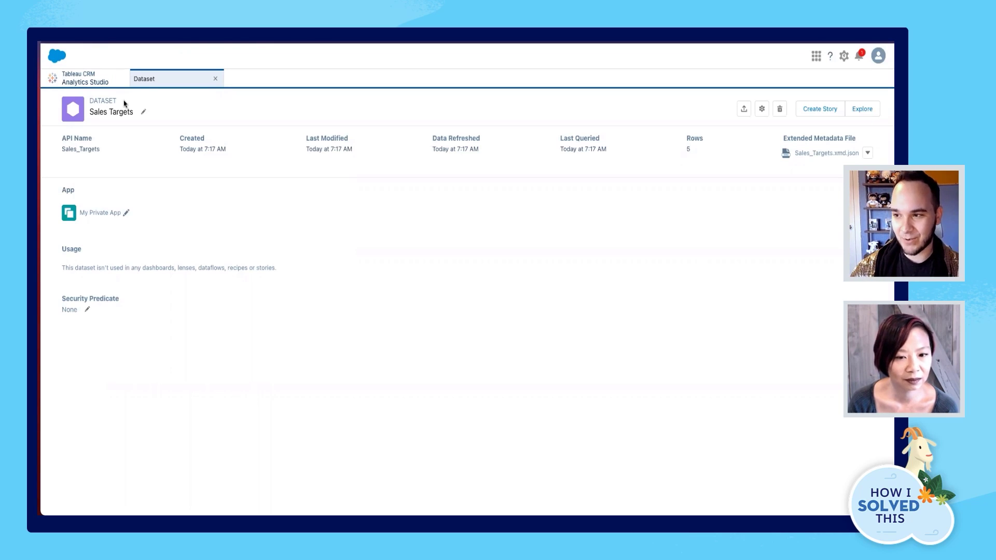
From Analytics home, start a new app based on the Sales Analytics template
{"action": "left_click", "coordinate": [100, 81]}
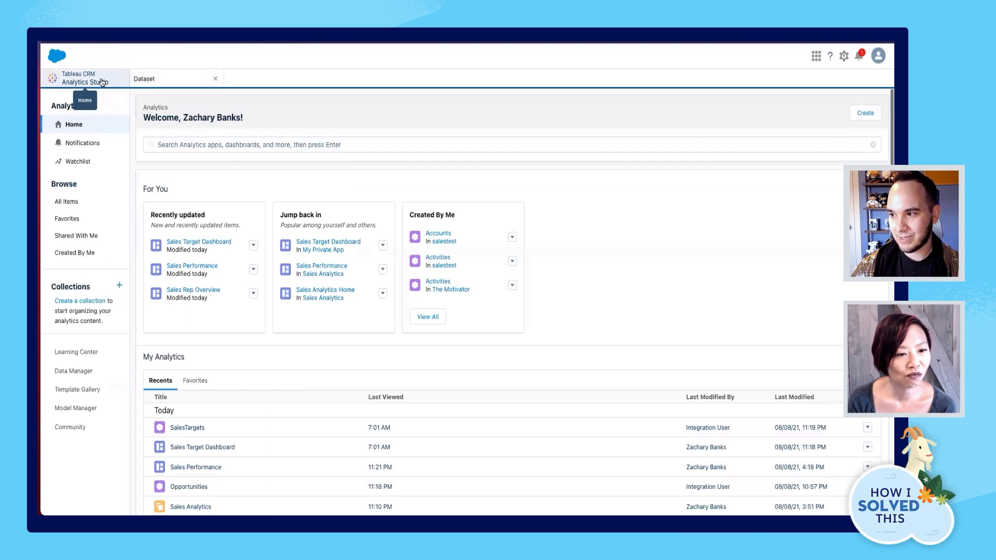
{"action": "left_click", "coordinate": [871, 116]}
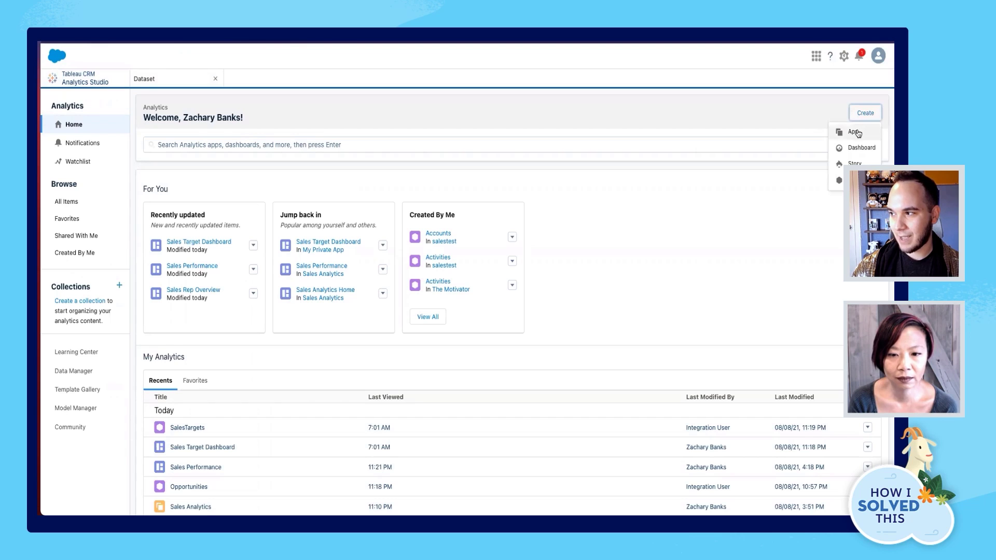
{"action": "left_click", "coordinate": [857, 133]}
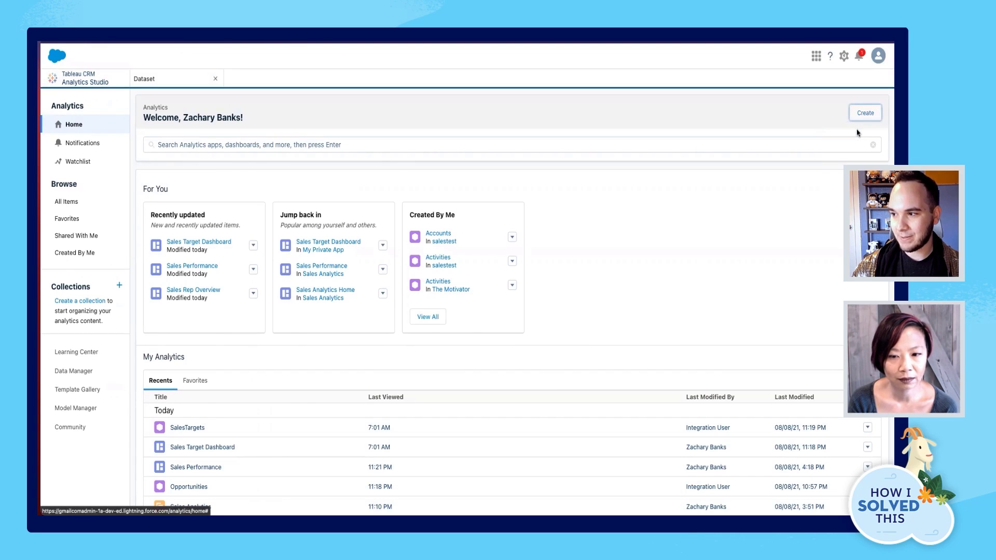
{"action": "scroll", "coordinate": [319, 275], "scroll_direction": "down", "scroll_amount": 3}
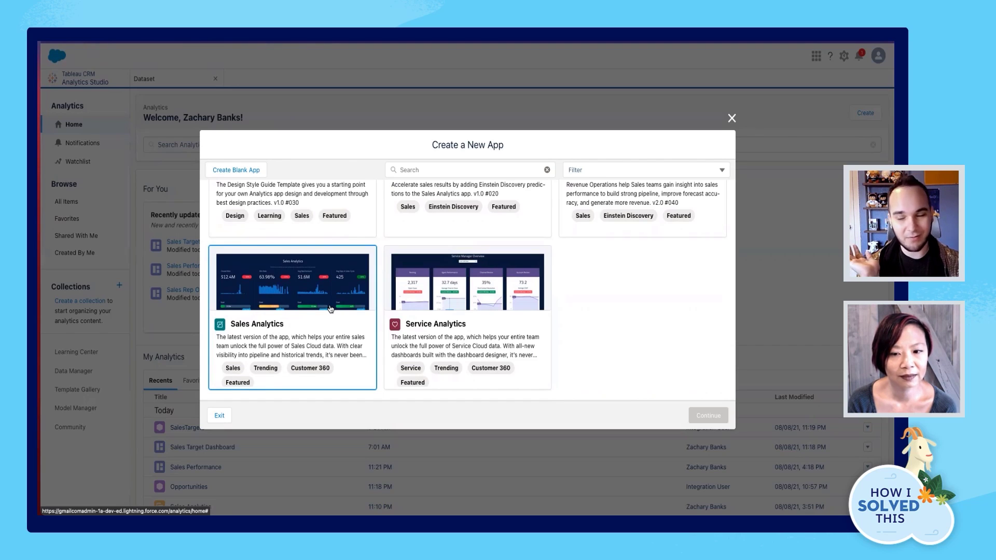
{"action": "left_click", "coordinate": [307, 285]}
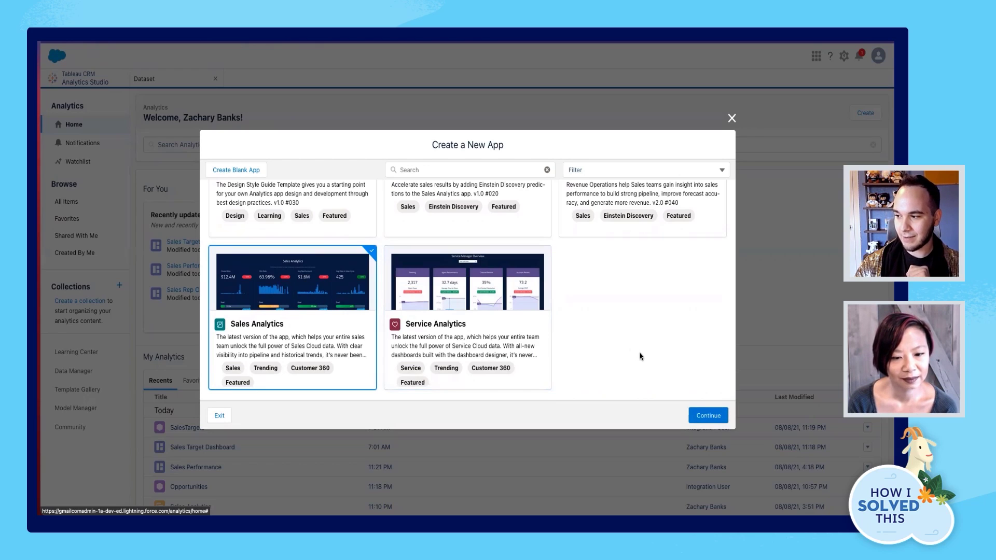
{"action": "left_click", "coordinate": [707, 415]}
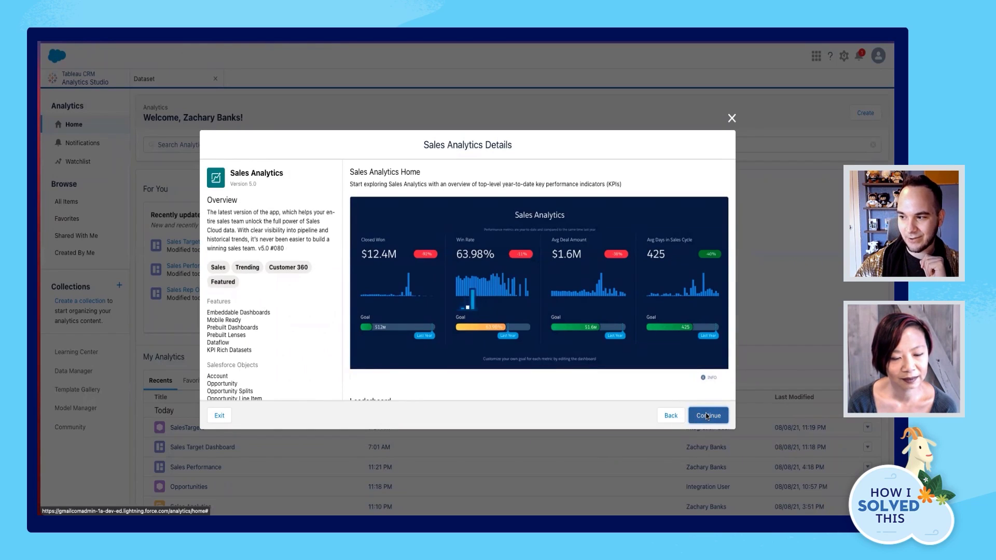
{"action": "left_click", "coordinate": [706, 415]}
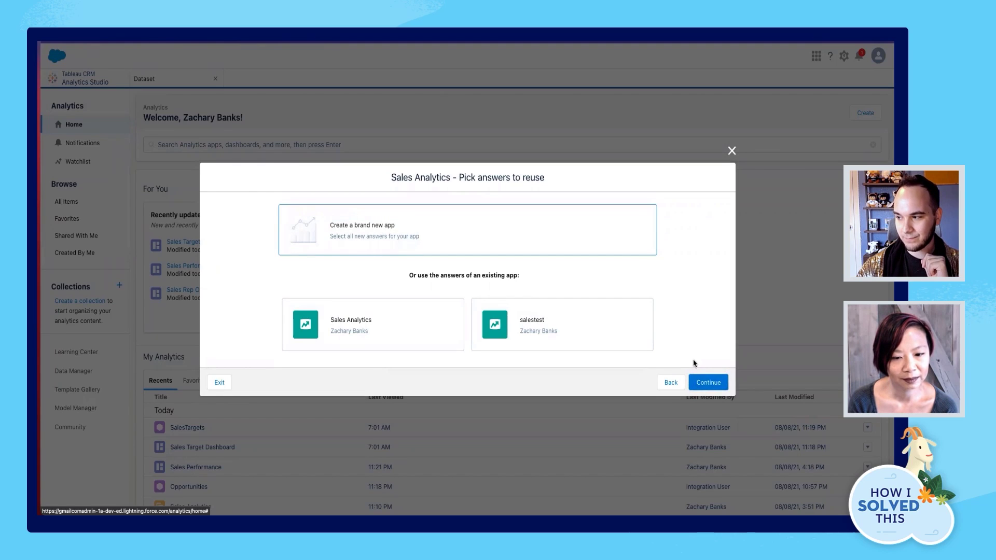
Create a new app named 'Sales Target App' with basic standard settings
{"action": "left_click", "coordinate": [717, 388]}
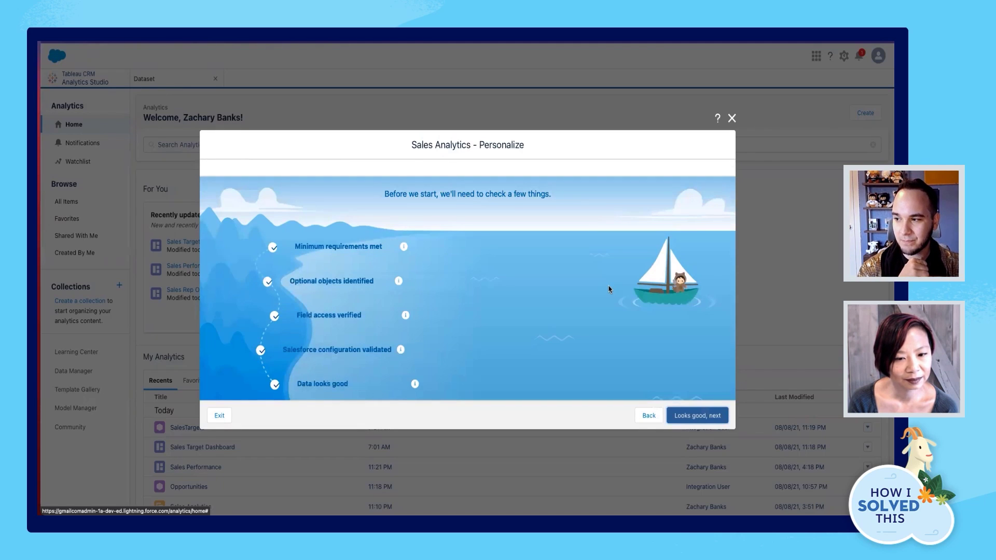
{"action": "left_click", "coordinate": [699, 419]}
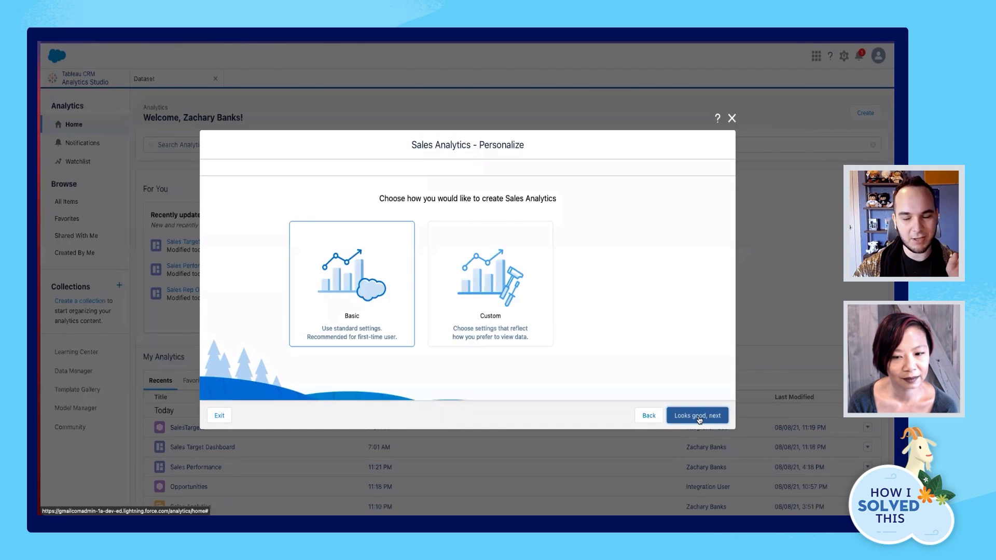
{"action": "left_click", "coordinate": [699, 418]}
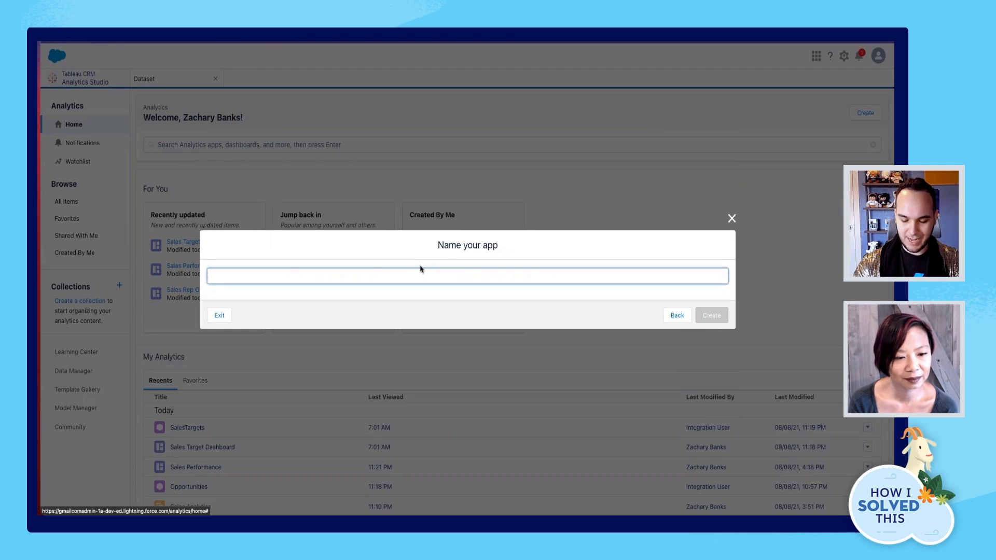
{"action": "type", "text": "Sales Target "}
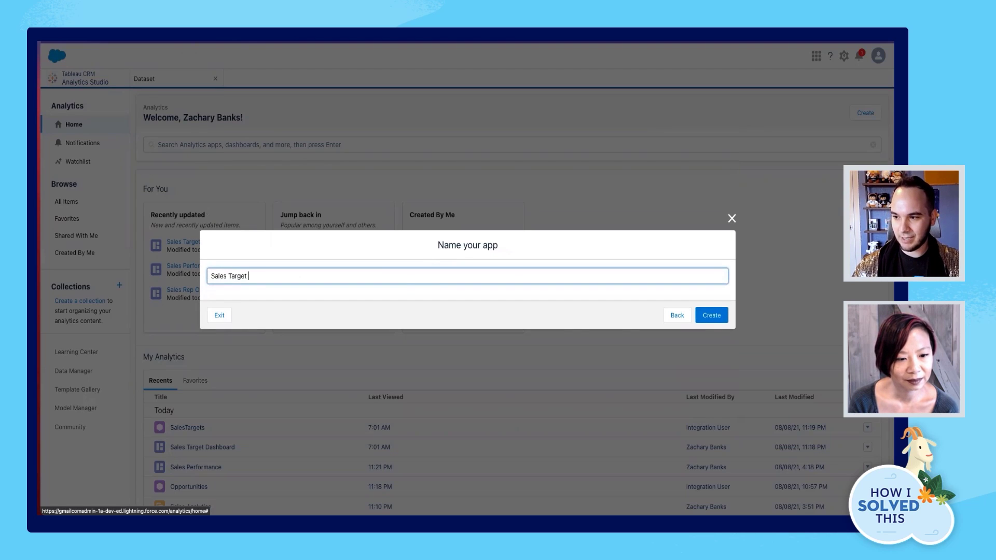
{"action": "type", "text": "App"}
{"action": "left_click", "coordinate": [712, 316]}
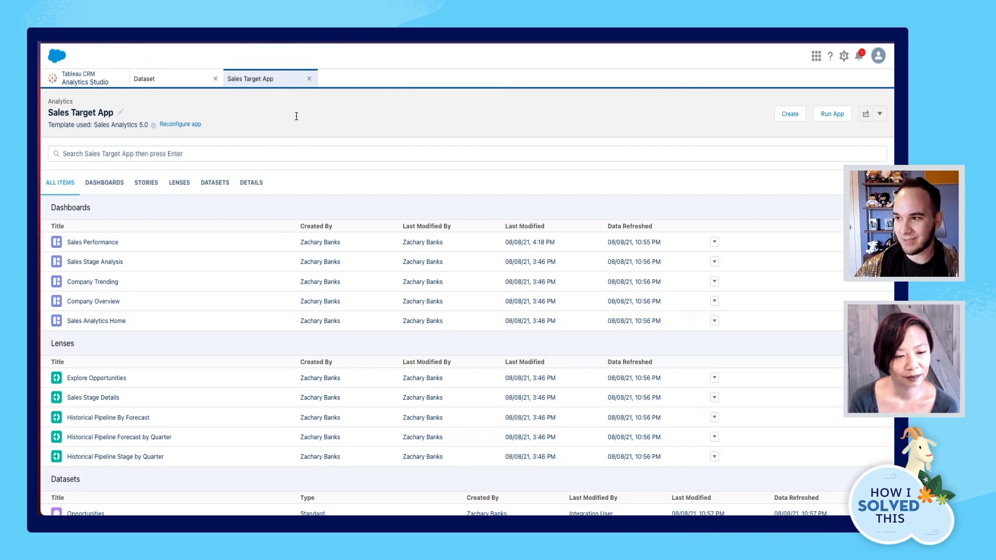
Show the app's DATASETS tab and open the Create Analytics Dashboard dialog
{"action": "left_click", "coordinate": [218, 185]}
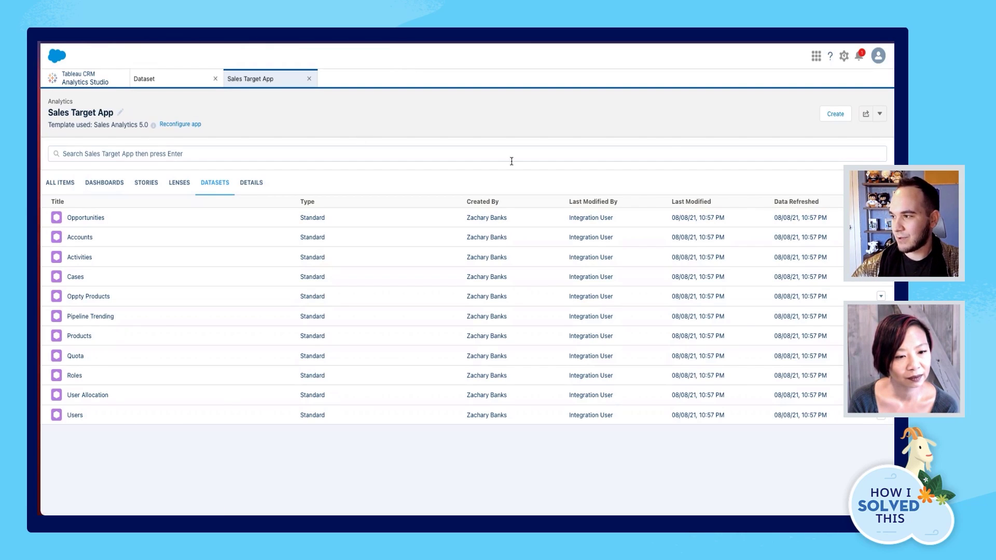
{"action": "left_click", "coordinate": [835, 113]}
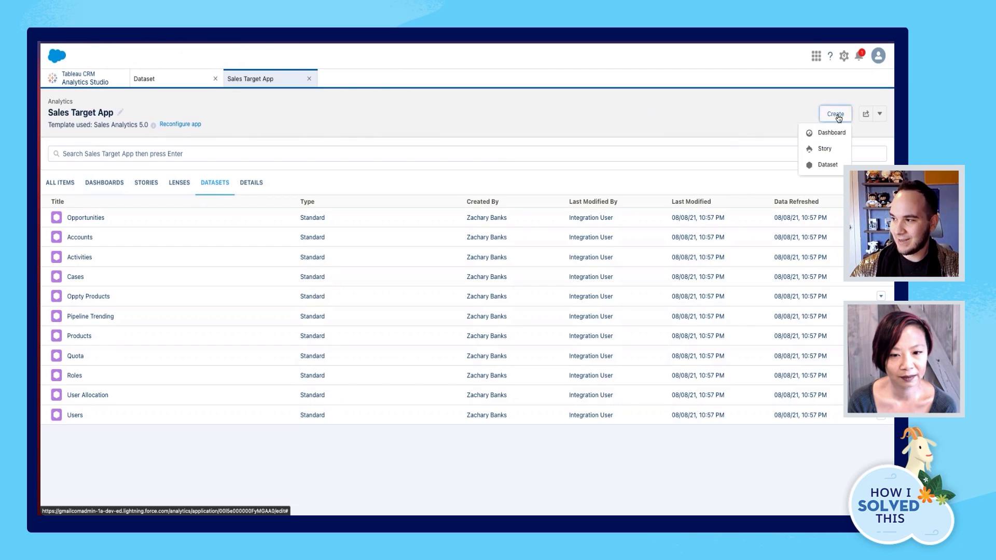
{"action": "left_click", "coordinate": [829, 133]}
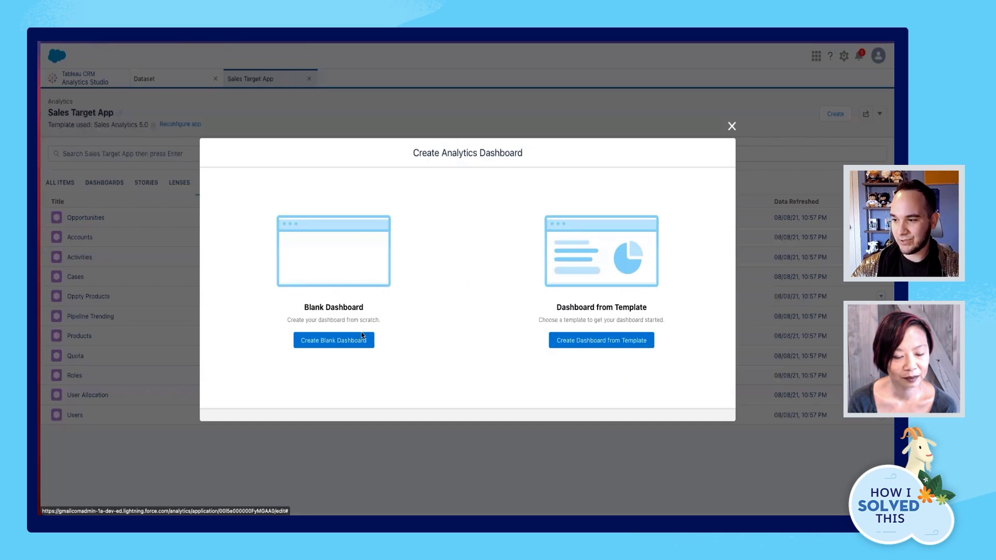
Start a blank dashboard with a new query on the Sales Targets dataset
{"action": "left_click", "coordinate": [338, 342]}
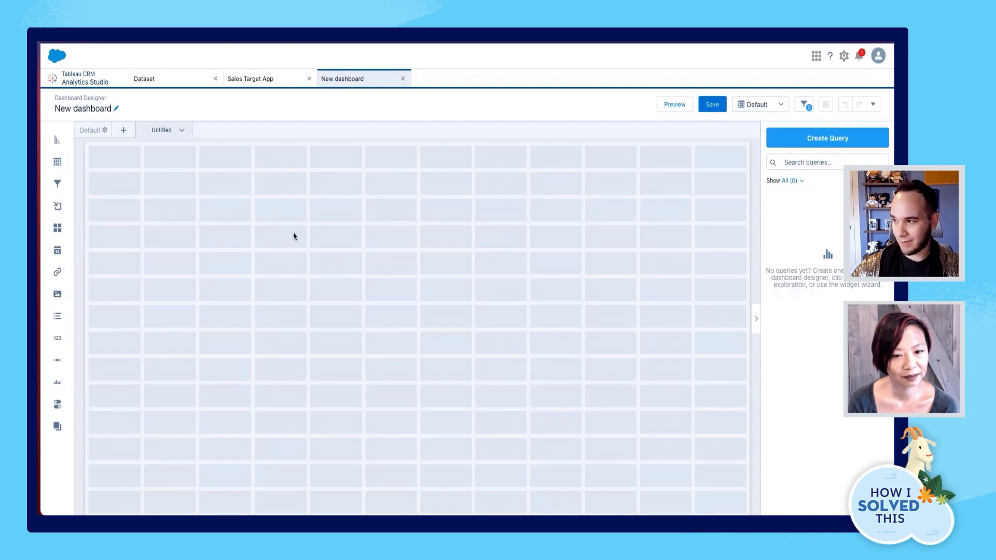
{"action": "left_click", "coordinate": [797, 142]}
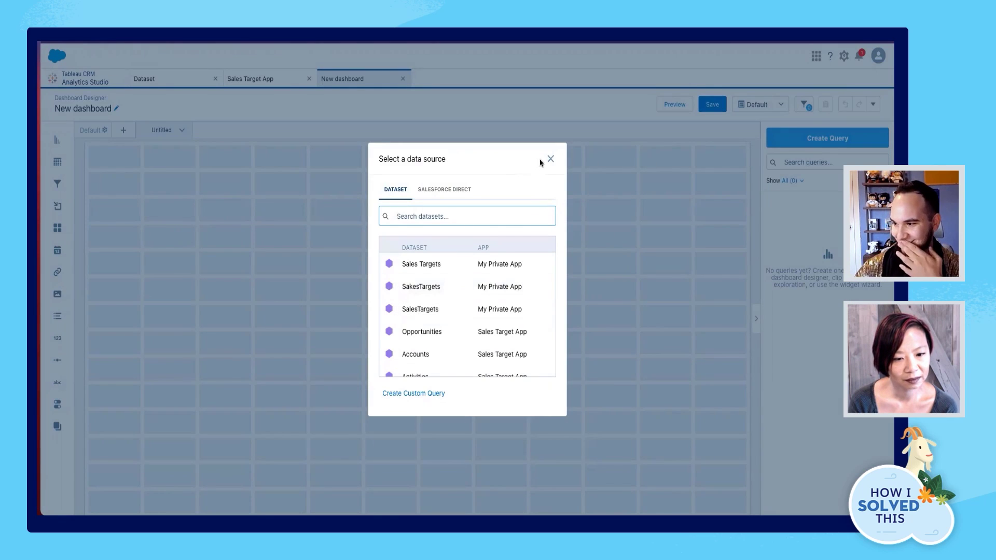
{"action": "left_click", "coordinate": [391, 265]}
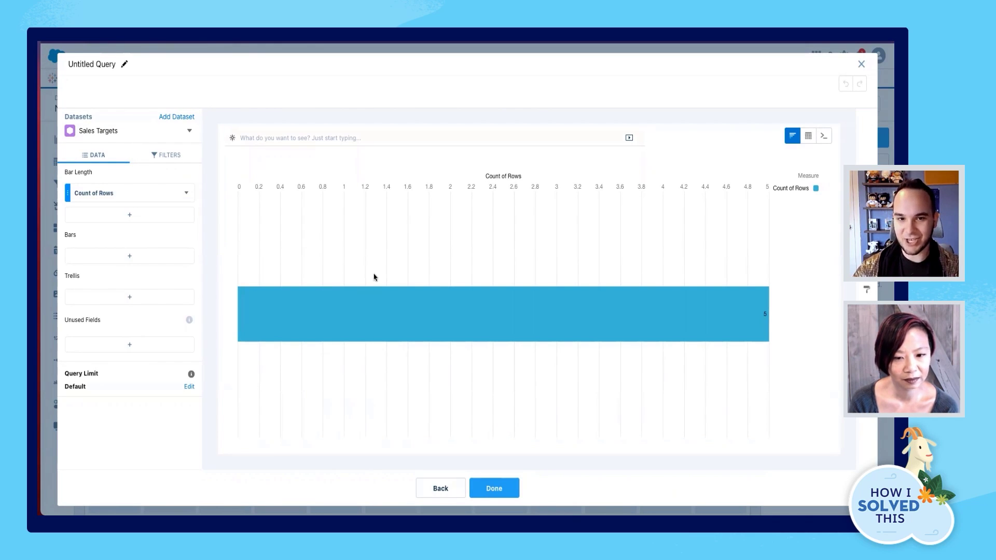
Group the query's bars by Industry and measure Sum of Annual Target
{"action": "left_click", "coordinate": [123, 262]}
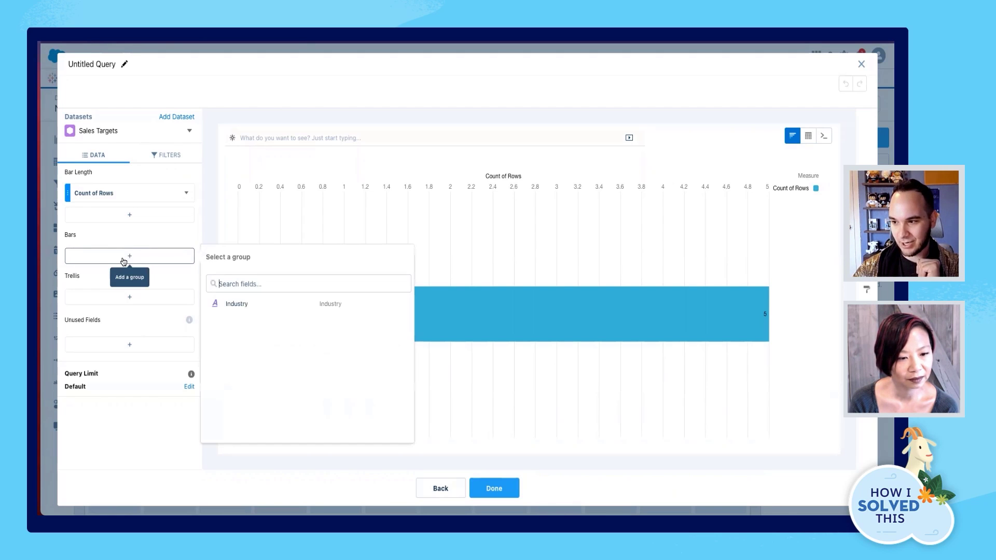
{"action": "left_click", "coordinate": [249, 305]}
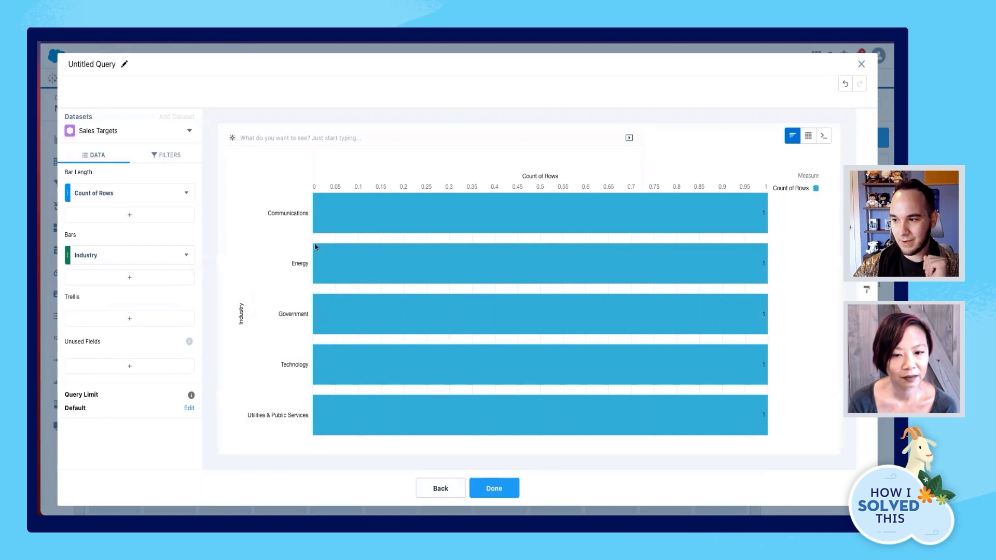
{"action": "mouse_move", "coordinate": [355, 198]}
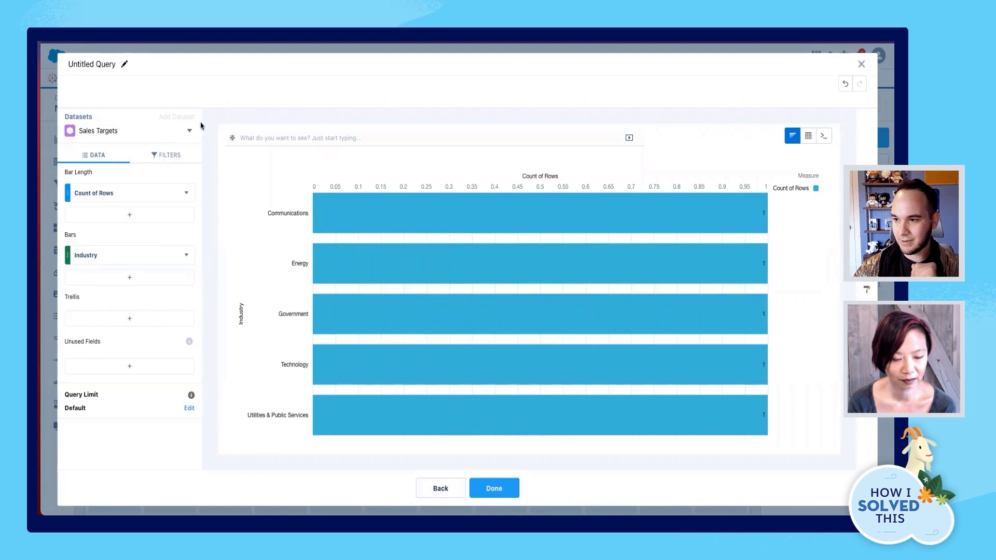
{"action": "left_click", "coordinate": [126, 196]}
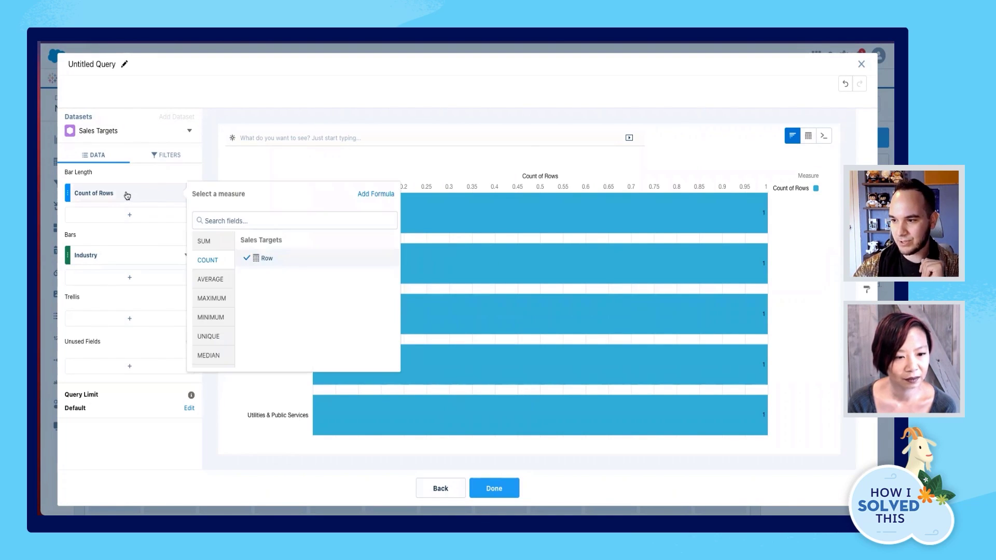
{"action": "left_click", "coordinate": [216, 245]}
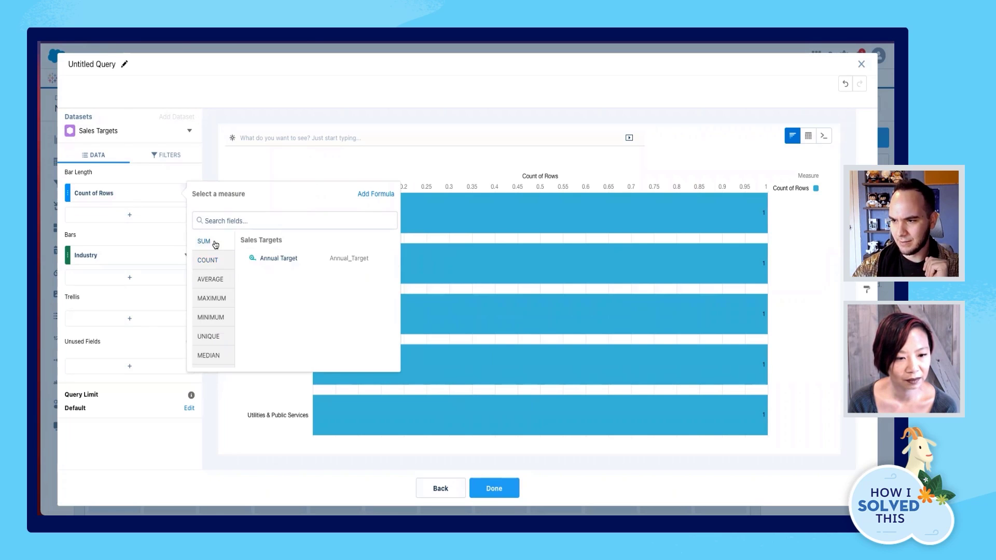
{"action": "left_click", "coordinate": [278, 259]}
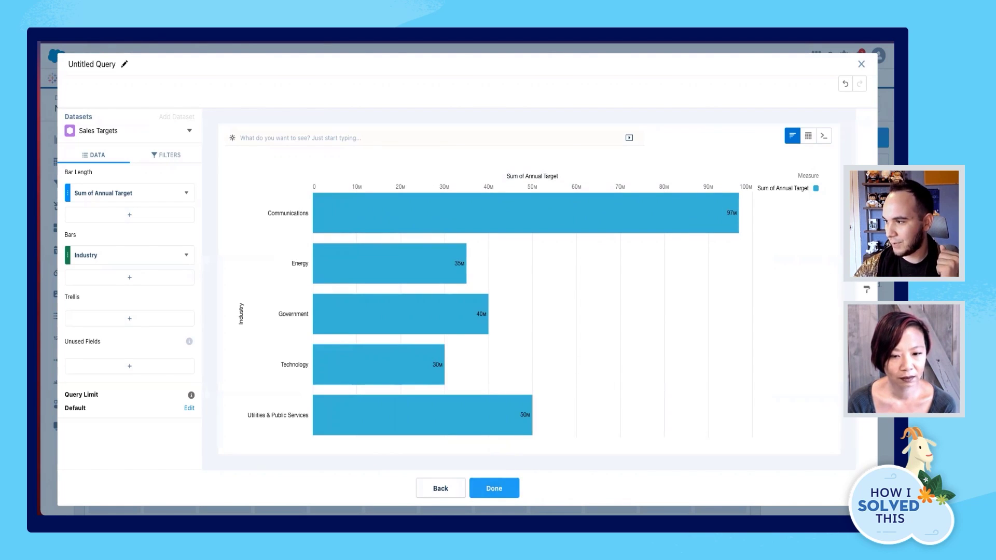
Switch the chart to polar gauges and place the widget enlarged on the dashboard
{"action": "left_click", "coordinate": [866, 267]}
{"action": "scroll", "coordinate": [784, 280], "scroll_direction": "down", "scroll_amount": 3}
{"action": "left_click", "coordinate": [773, 278]}
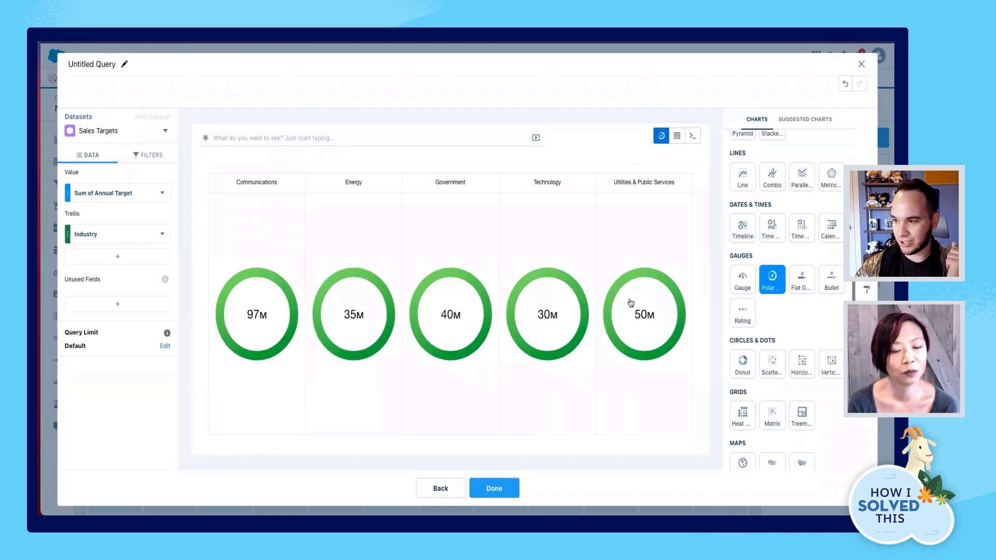
{"action": "left_click", "coordinate": [494, 489]}
{"action": "left_click_drag", "start_coordinate": [815, 220], "coordinate": [388, 437]}
{"action": "left_click", "coordinate": [534, 211]}
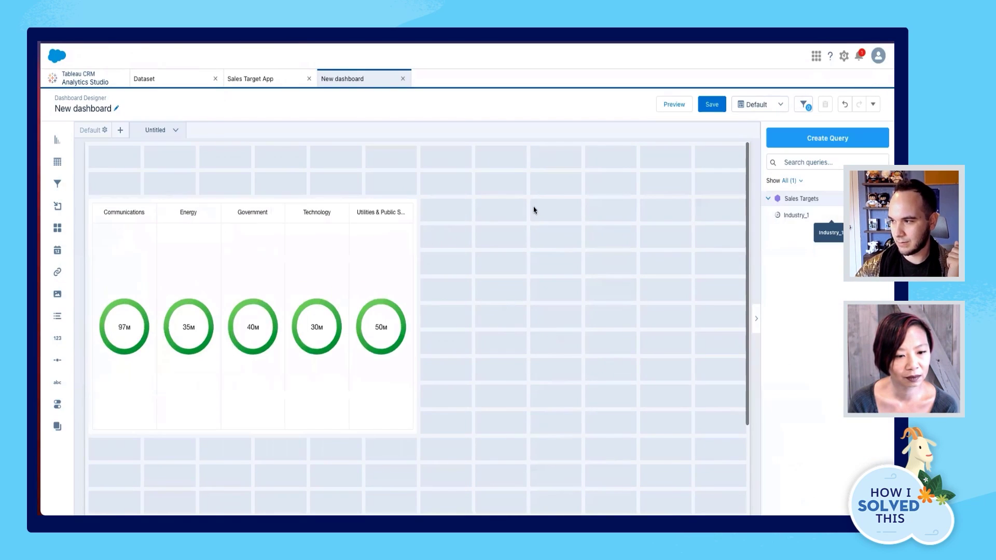
Build an Opportunities query showing Sum of Amount grouped by Industry
{"action": "left_click", "coordinate": [832, 139]}
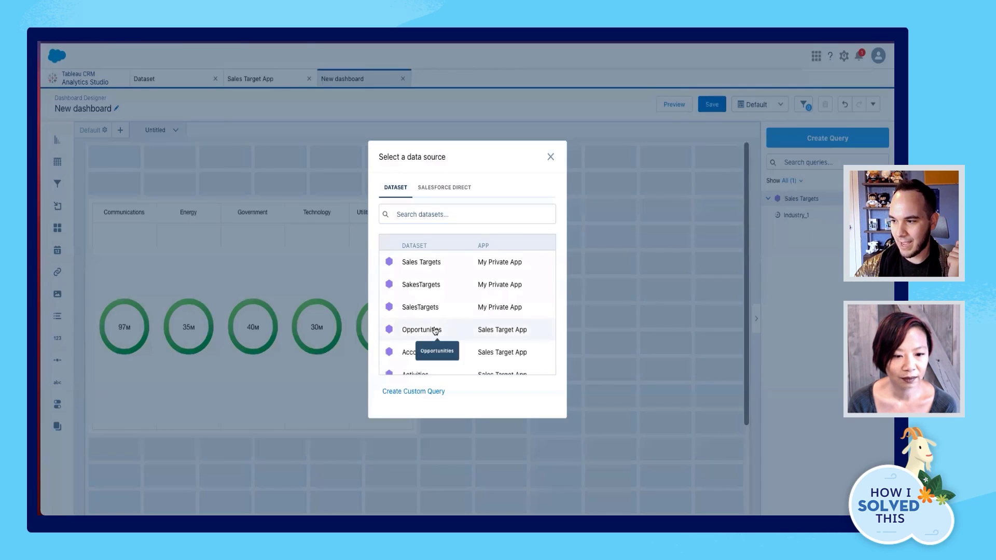
{"action": "left_click", "coordinate": [434, 331]}
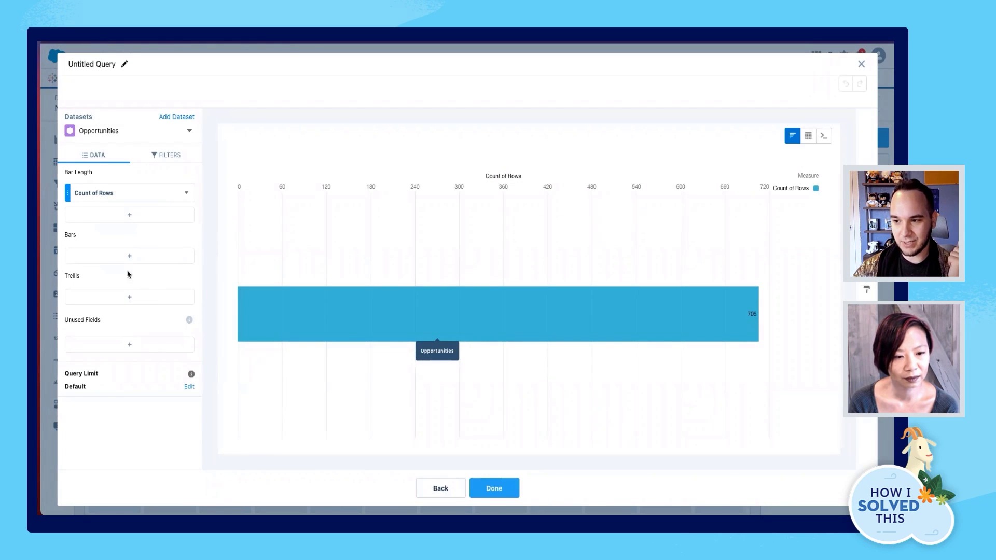
{"action": "left_click", "coordinate": [132, 256]}
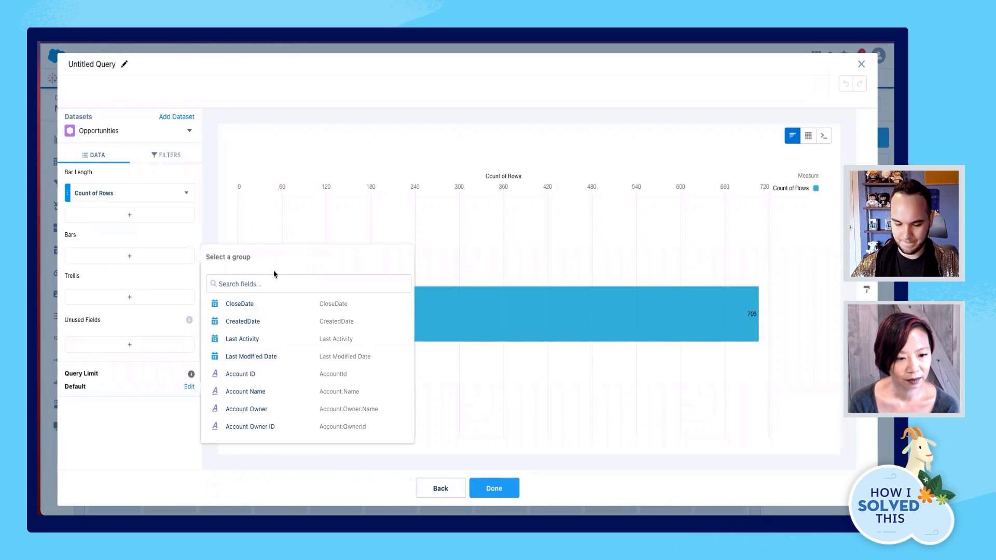
{"action": "type", "text": "indus"}
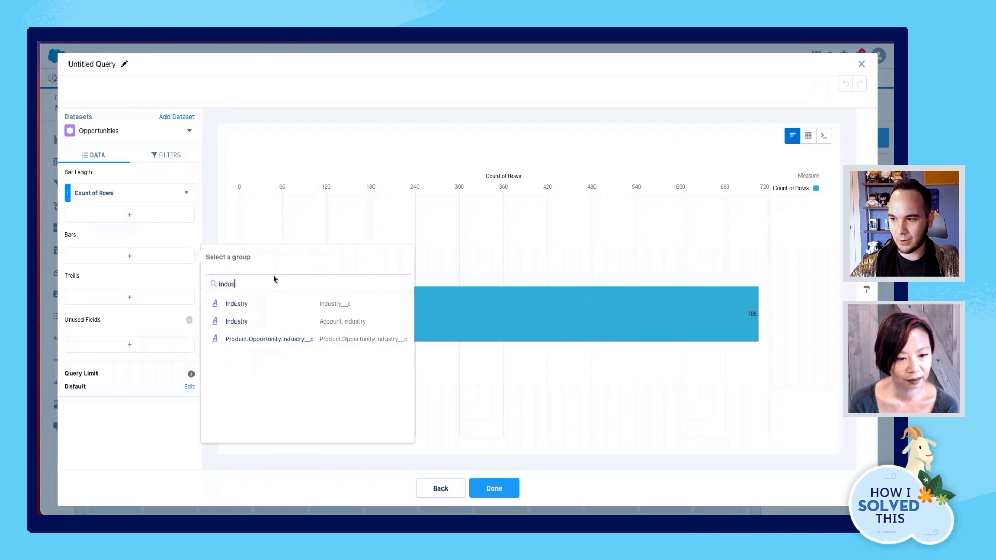
{"action": "left_click", "coordinate": [264, 304]}
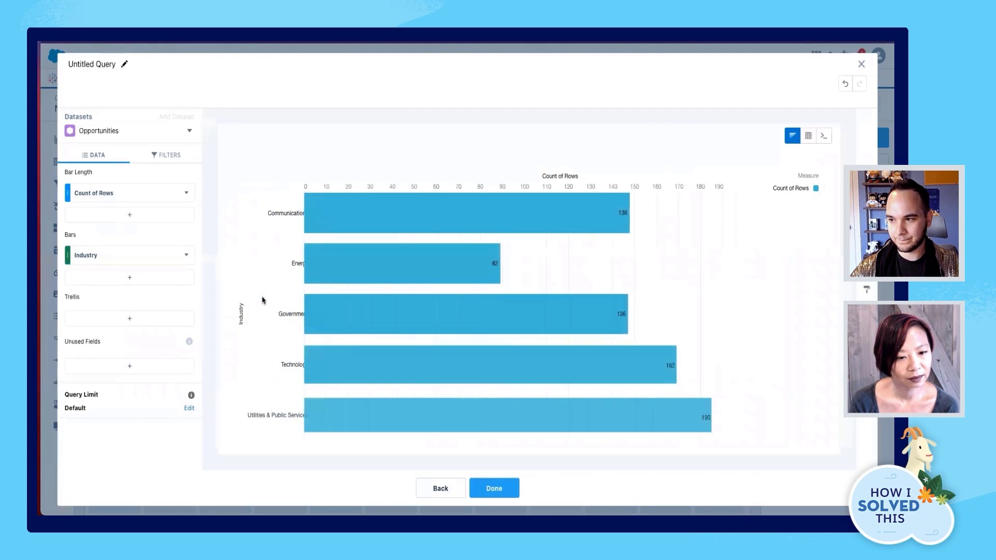
{"action": "left_click", "coordinate": [113, 196]}
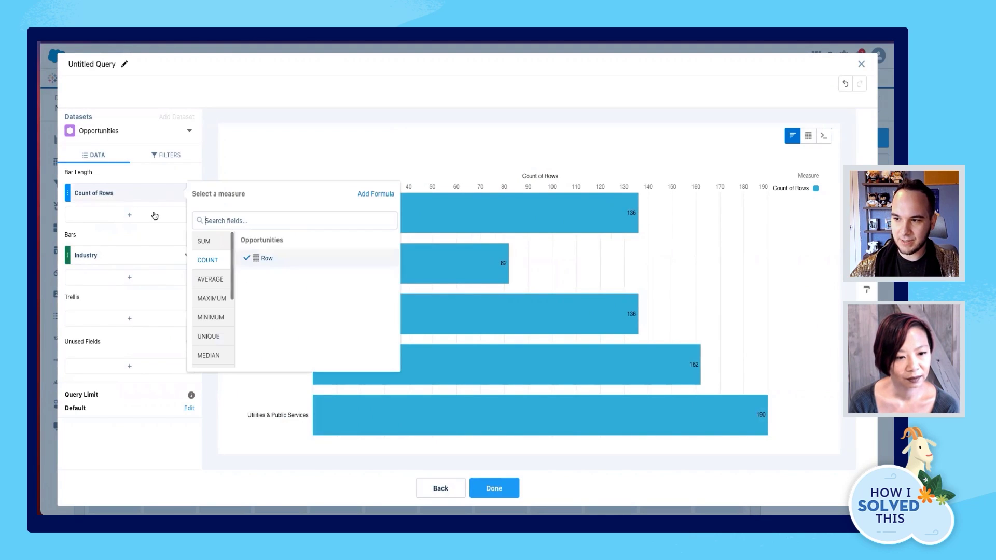
{"action": "left_click", "coordinate": [204, 241]}
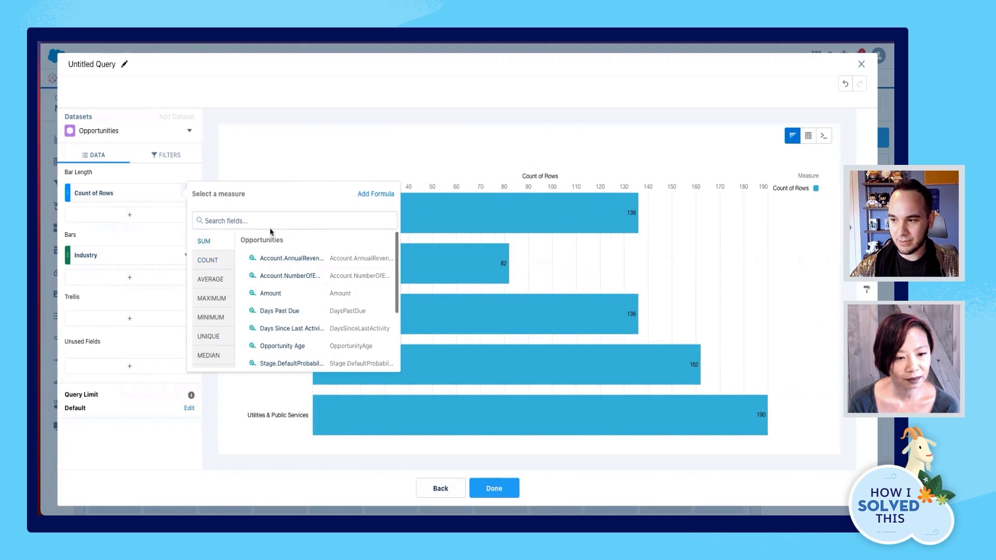
{"action": "scroll", "coordinate": [293, 311], "scroll_direction": "down", "scroll_amount": 3}
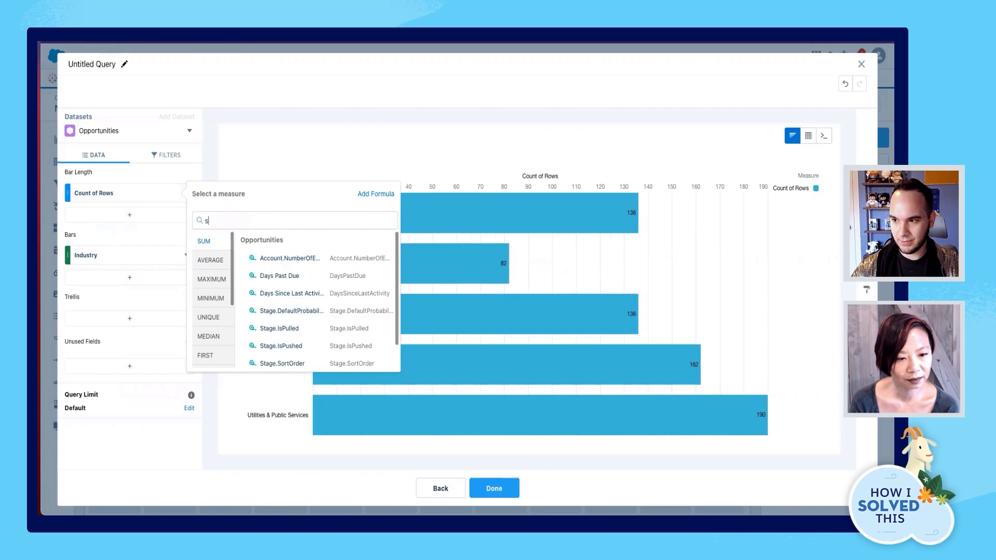
{"action": "scroll", "coordinate": [293, 311], "scroll_direction": "up", "scroll_amount": 3}
{"action": "type", "text": "a"}
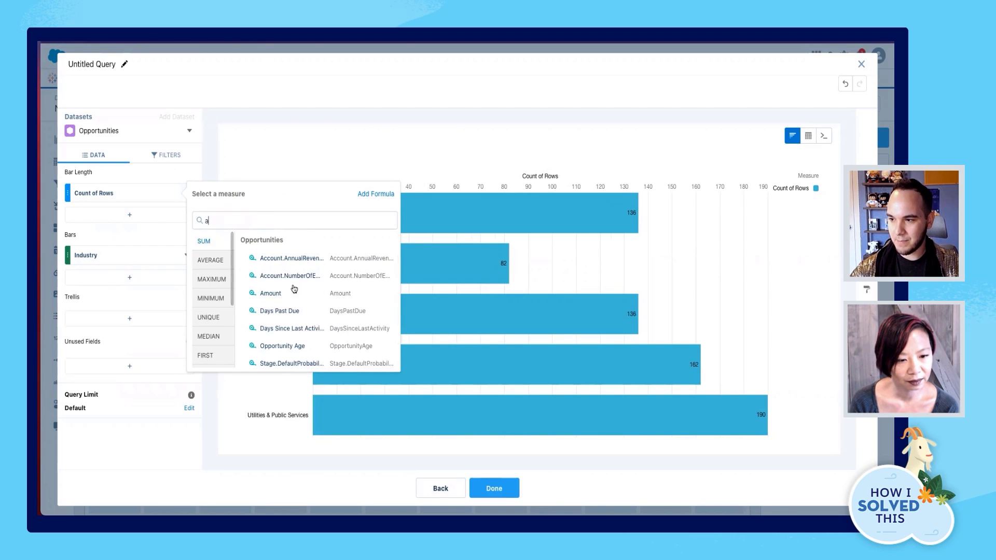
{"action": "left_click", "coordinate": [283, 293]}
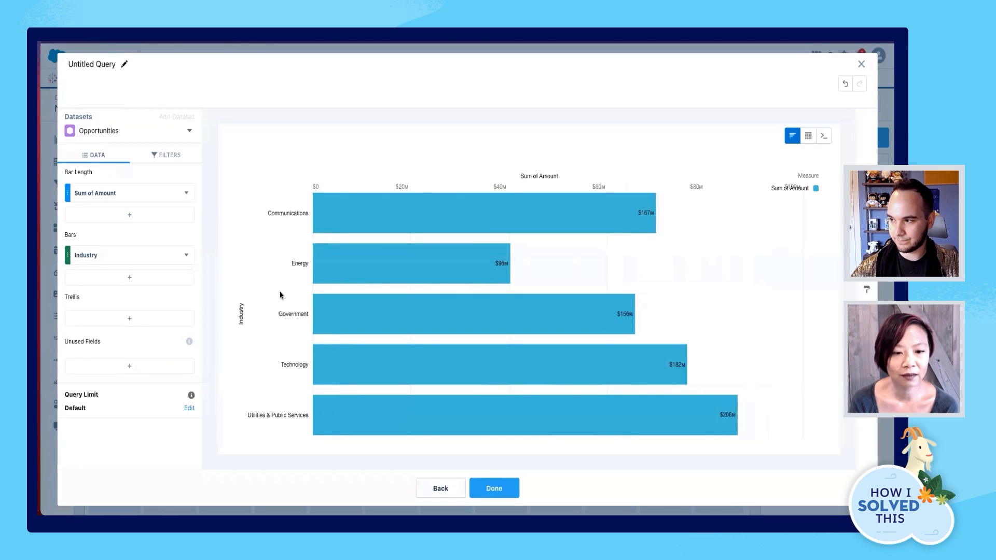
Place the Amount bar chart beside the gauges and move the gauge widget up a row
{"action": "left_click", "coordinate": [502, 495]}
{"action": "left_click_drag", "start_coordinate": [823, 218], "coordinate": [723, 416]}
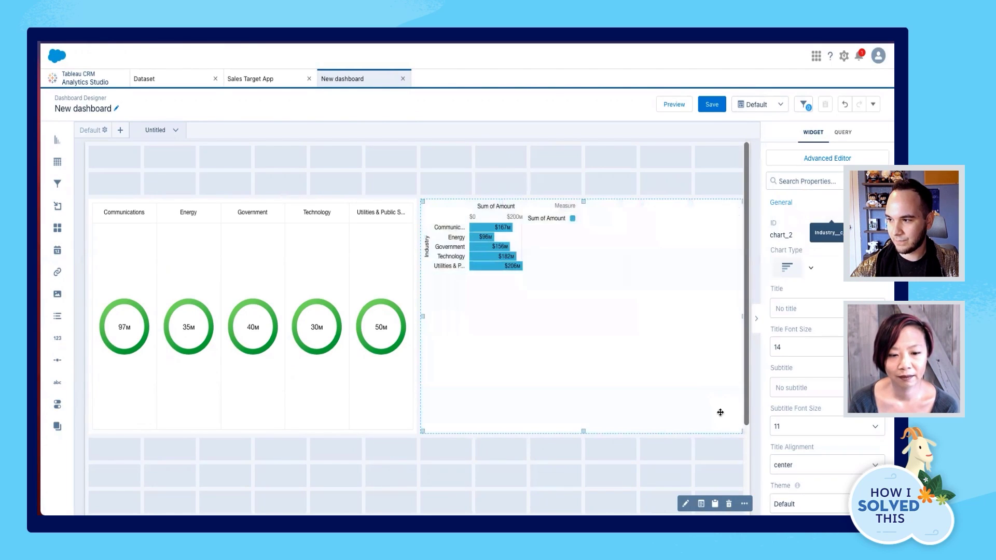
{"action": "left_click", "coordinate": [532, 156]}
{"action": "left_click_drag", "start_coordinate": [306, 282], "coordinate": [314, 256]}
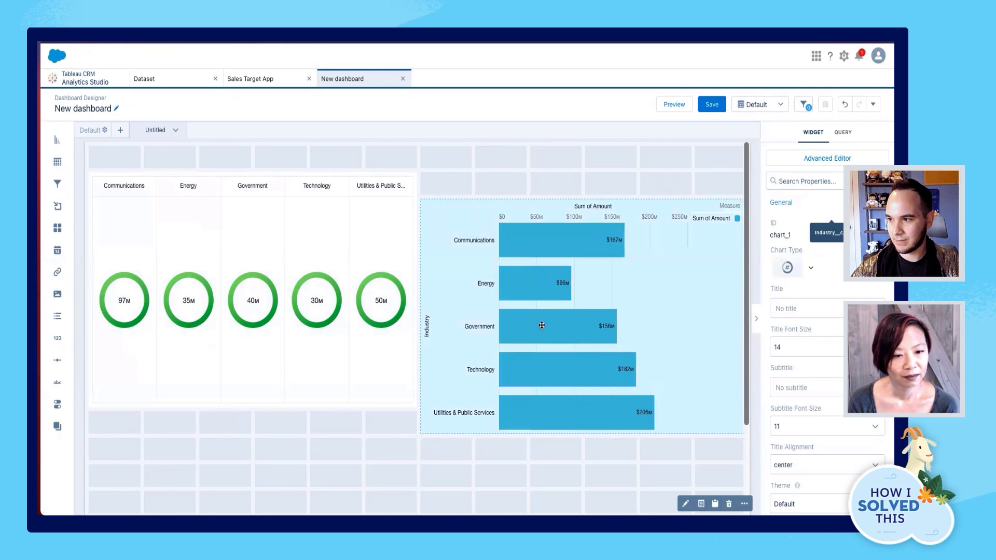
{"action": "left_click_drag", "start_coordinate": [541, 326], "coordinate": [542, 299]}
Add a Table widget below the charts and stretch it across the full dashboard width
{"action": "left_click", "coordinate": [312, 156]}
{"action": "scroll", "coordinate": [187, 231], "scroll_direction": "down", "scroll_amount": 2}
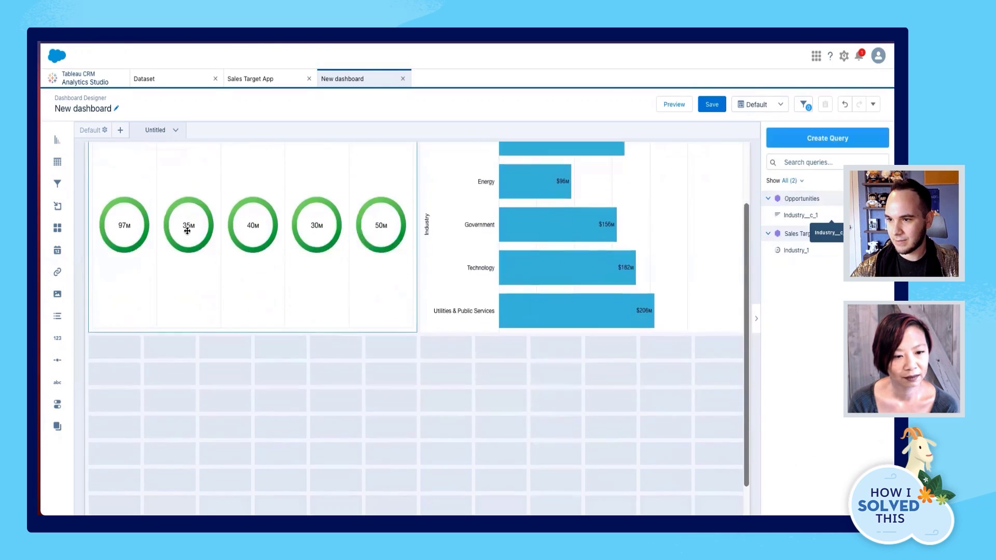
{"action": "scroll", "coordinate": [188, 231], "scroll_direction": "down", "scroll_amount": 1}
{"action": "left_click_drag", "start_coordinate": [57, 161], "coordinate": [111, 353]}
{"action": "scroll", "coordinate": [318, 407], "scroll_direction": "down", "scroll_amount": 2}
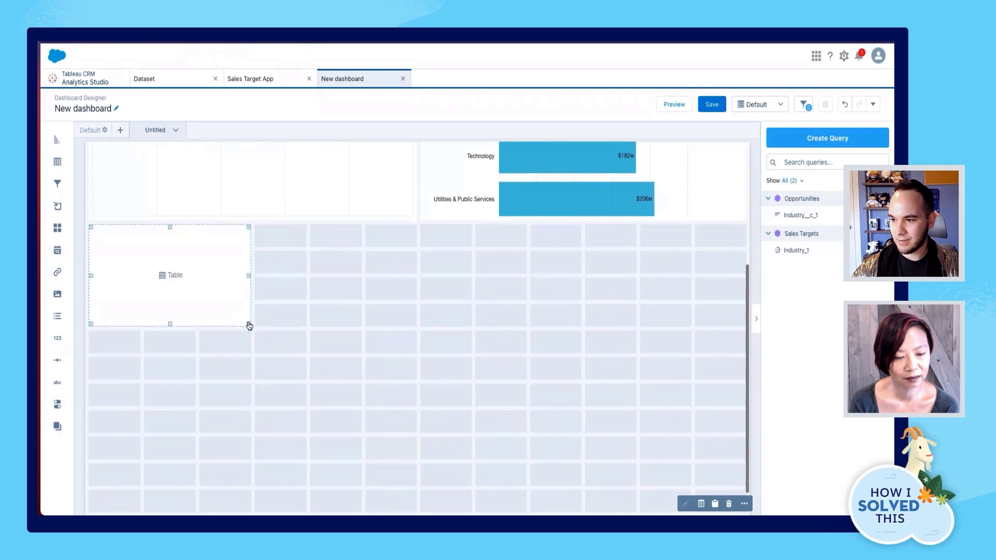
{"action": "left_click_drag", "start_coordinate": [250, 325], "coordinate": [714, 472]}
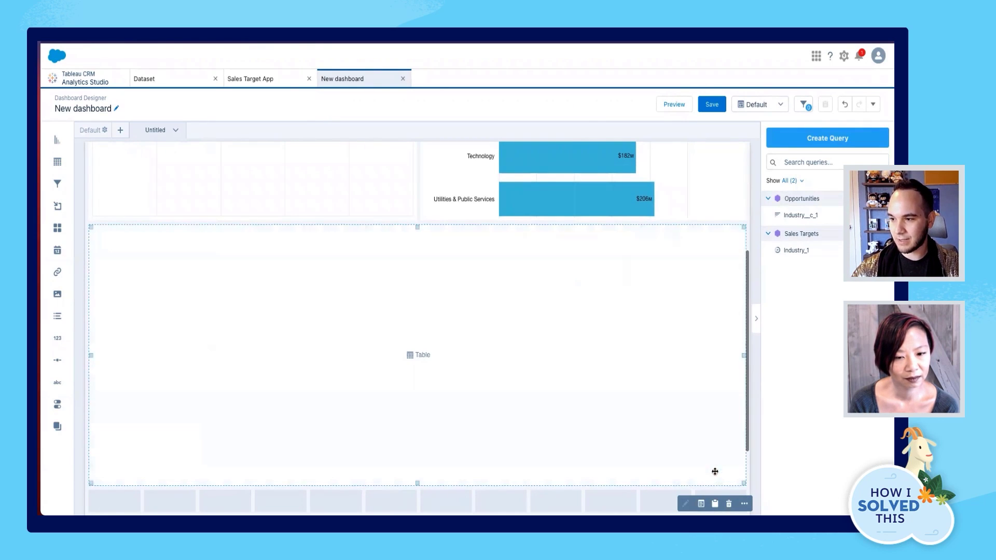
Show the Opportunities query as a values table, with Opportunity Owner first and CloseDate after Amount
{"action": "left_click", "coordinate": [408, 349]}
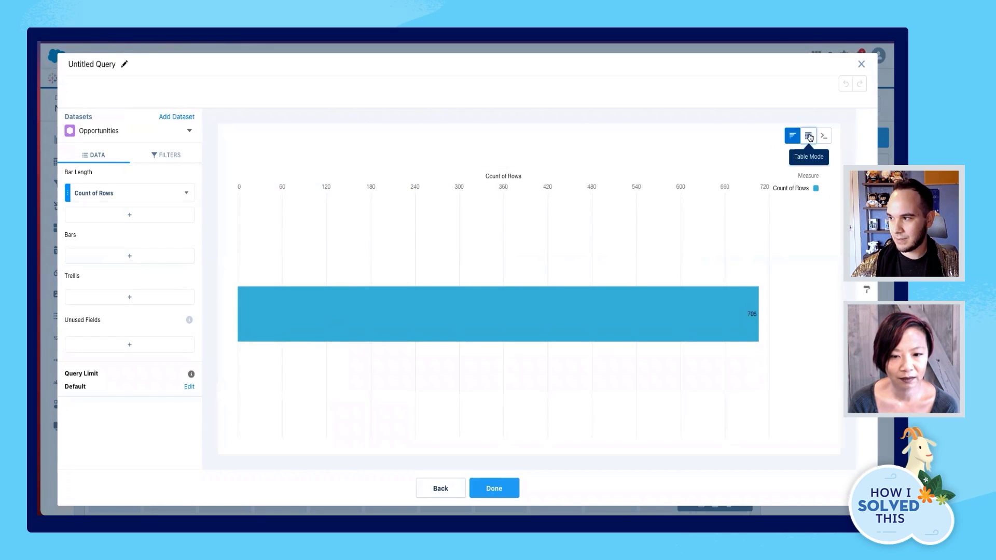
{"action": "left_click", "coordinate": [809, 137]}
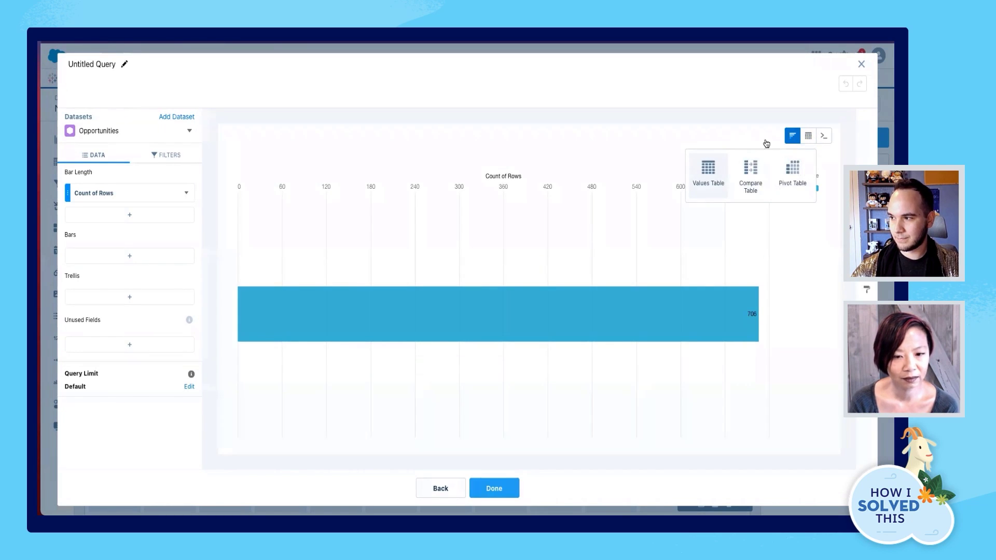
{"action": "left_click", "coordinate": [708, 171]}
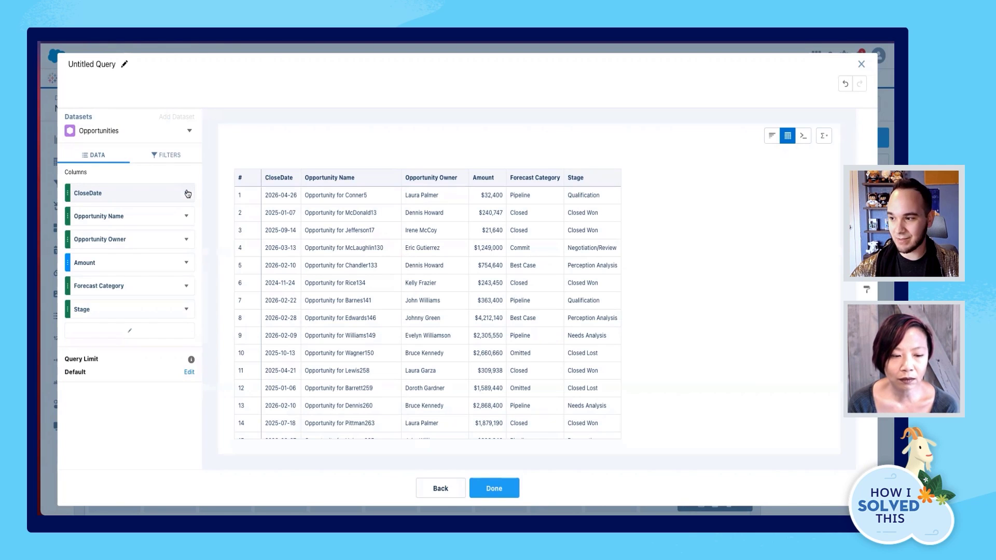
{"action": "left_click_drag", "start_coordinate": [142, 195], "coordinate": [161, 259]}
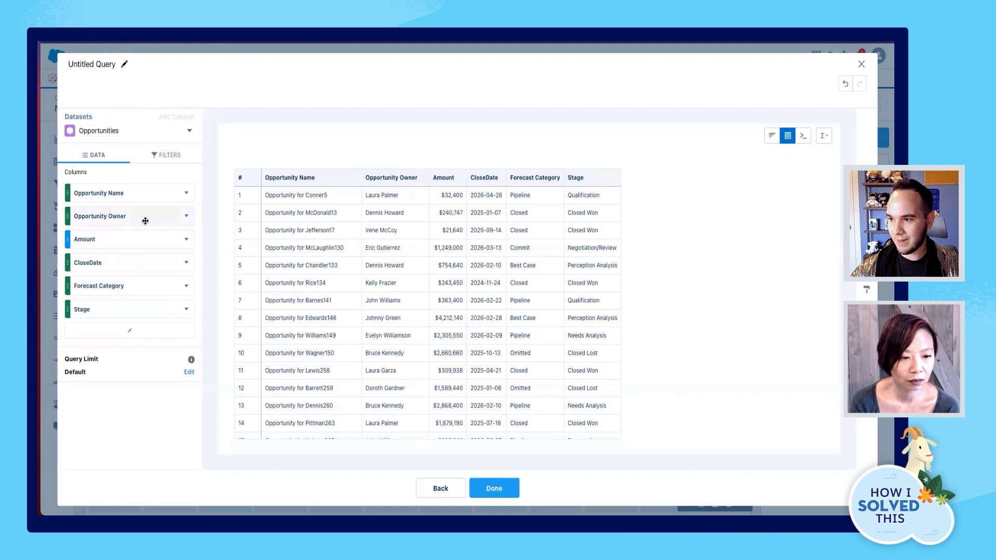
{"action": "left_click_drag", "start_coordinate": [153, 221], "coordinate": [161, 200]}
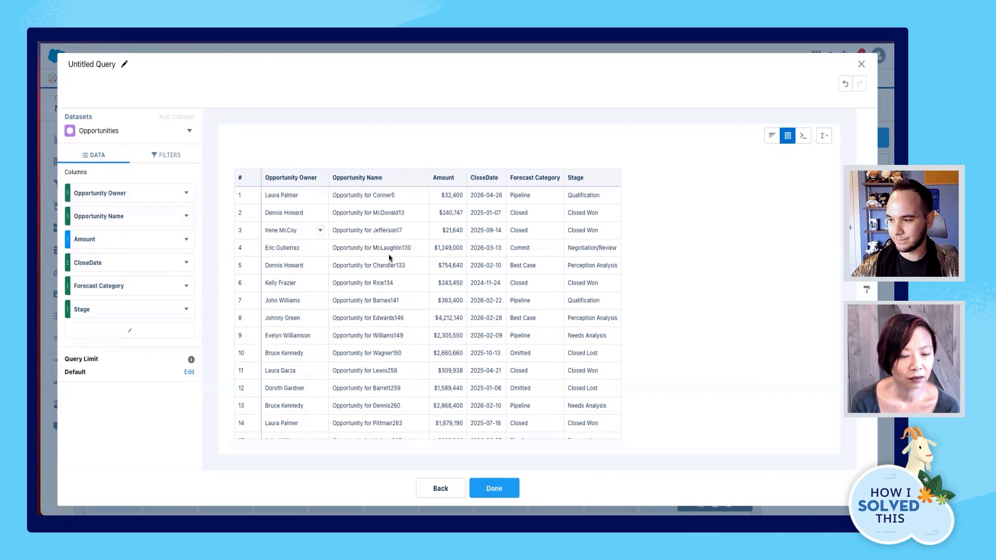
Place the Opportunities table on the dashboard and set its Column Width to Fit to Widget
{"action": "left_click", "coordinate": [495, 488]}
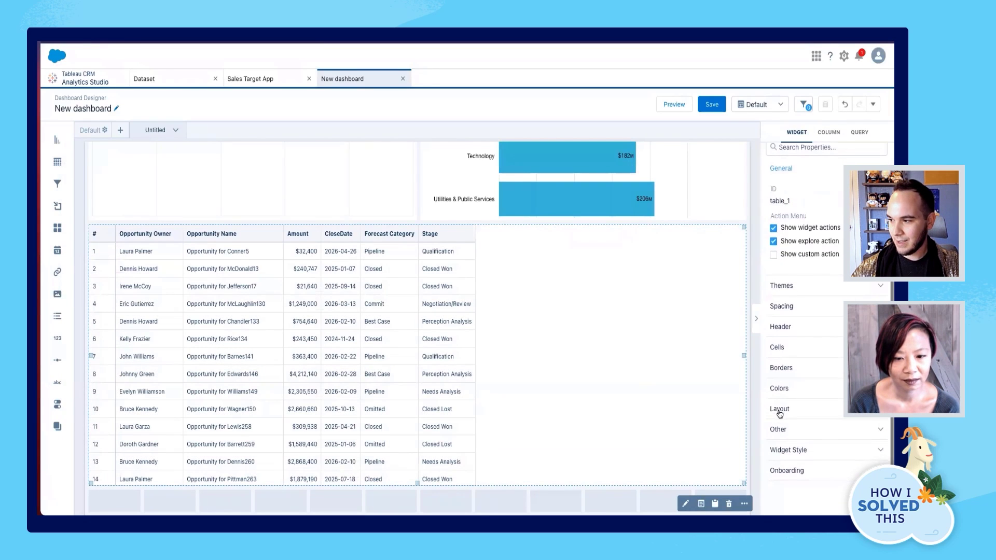
{"action": "left_click", "coordinate": [782, 310]}
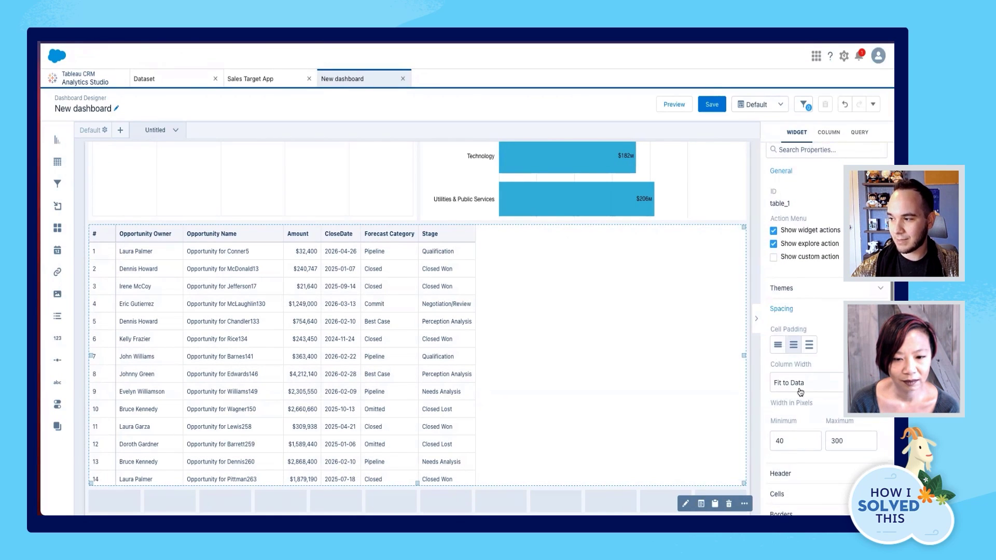
{"action": "scroll", "coordinate": [799, 321], "scroll_direction": "down", "scroll_amount": 2}
{"action": "left_click", "coordinate": [807, 311]}
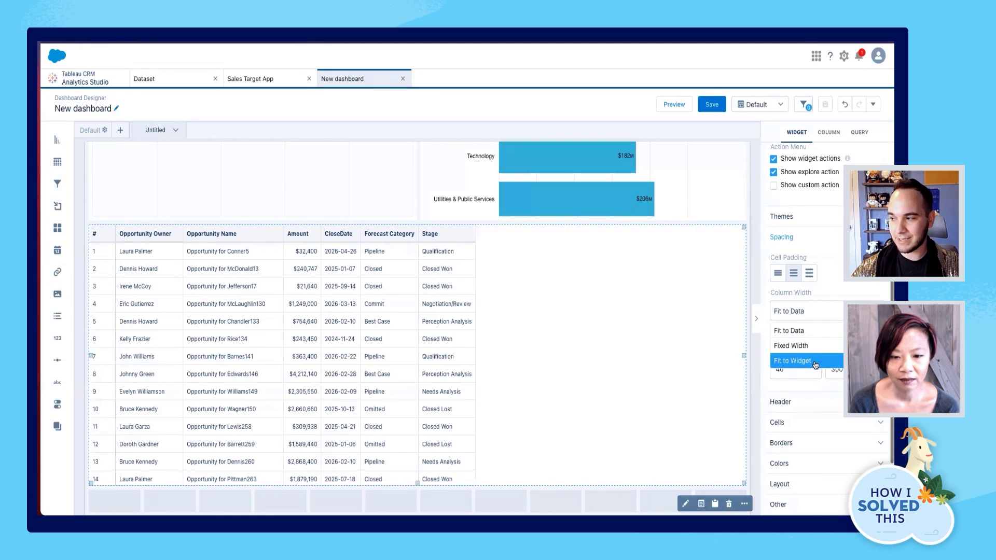
{"action": "left_click", "coordinate": [809, 362]}
{"action": "scroll", "coordinate": [747, 349], "scroll_direction": "up", "scroll_amount": 3}
{"action": "scroll", "coordinate": [747, 349], "scroll_direction": "up", "scroll_amount": 3}
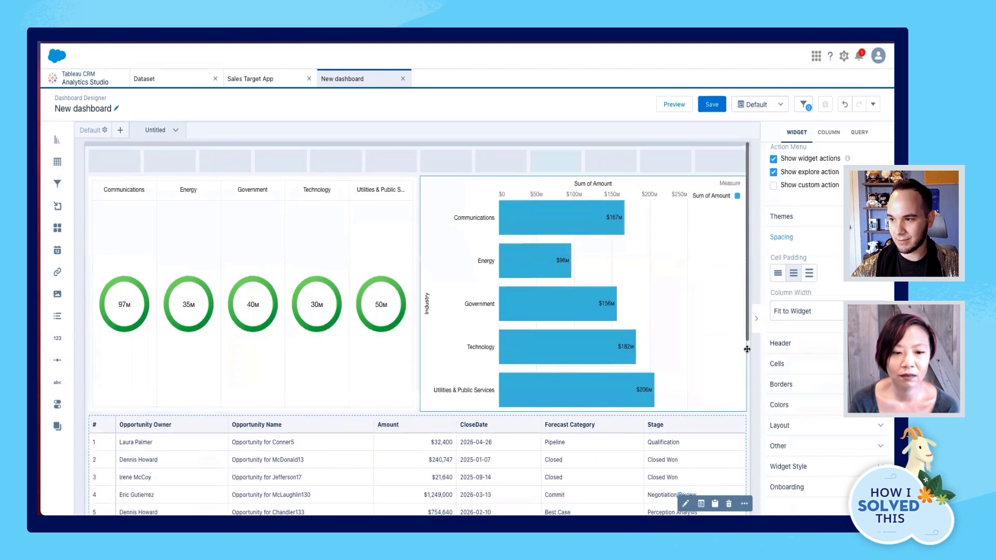
{"action": "left_click", "coordinate": [754, 290]}
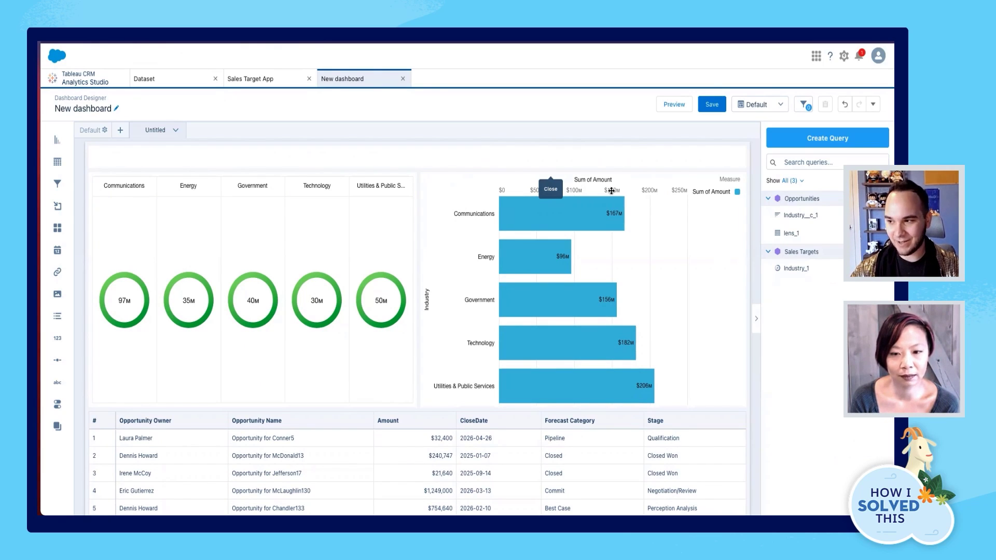
Enter 'Sales Target Dashboard' as the title in the empty top text widget
{"action": "left_click", "coordinate": [413, 155]}
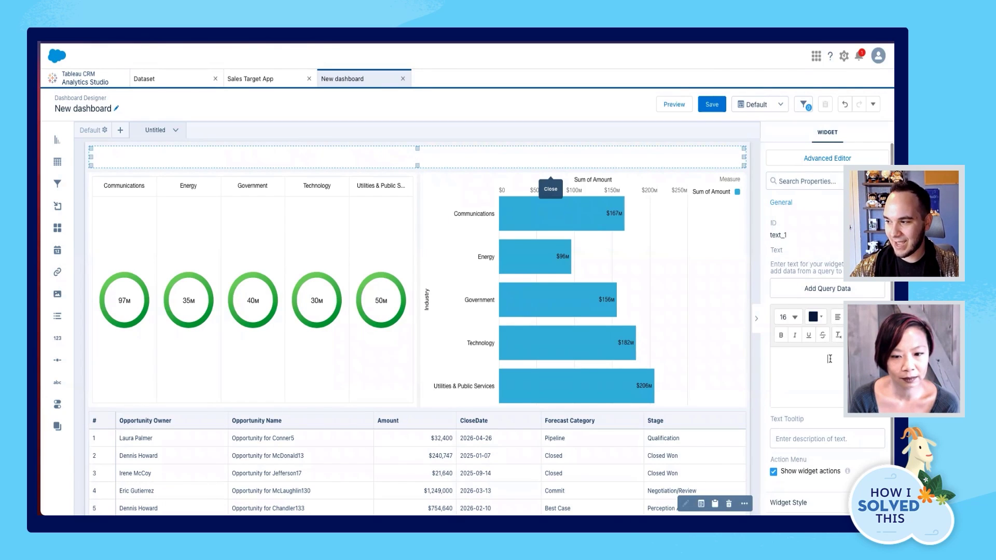
{"action": "type", "text": "Sales Target Dashboard"}
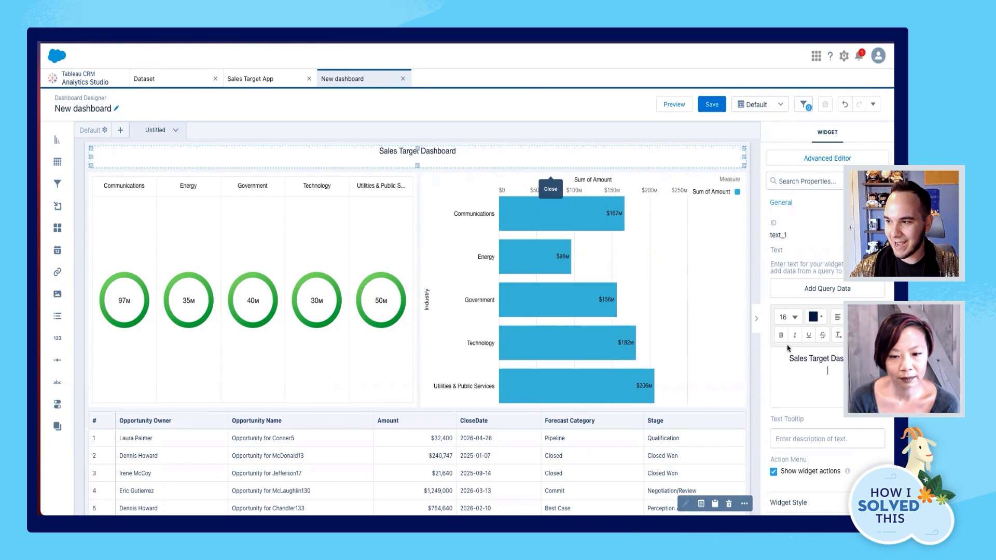
{"action": "left_click", "coordinate": [756, 274]}
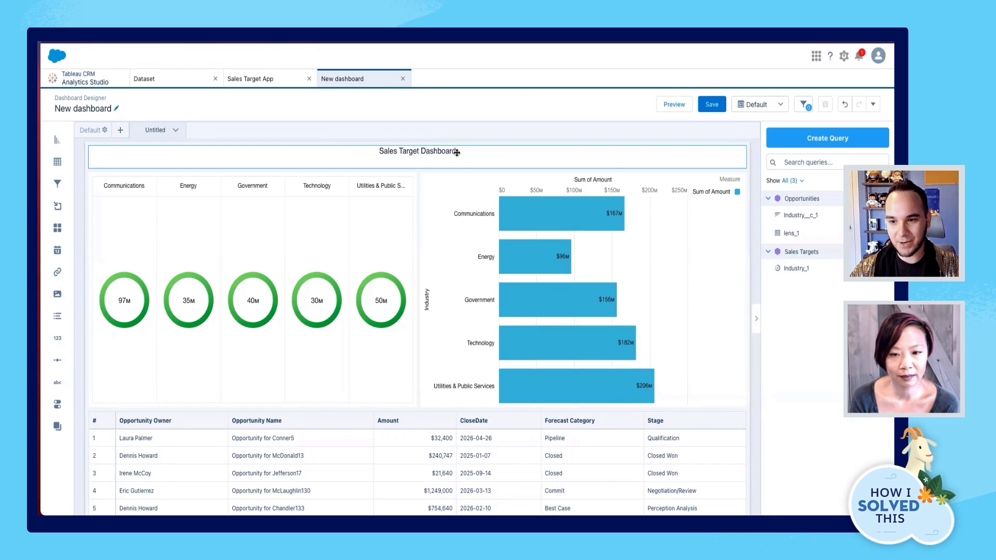
Preview the dashboard, test the Energy industry filter, then return to editing and open more options
{"action": "left_click", "coordinate": [674, 105]}
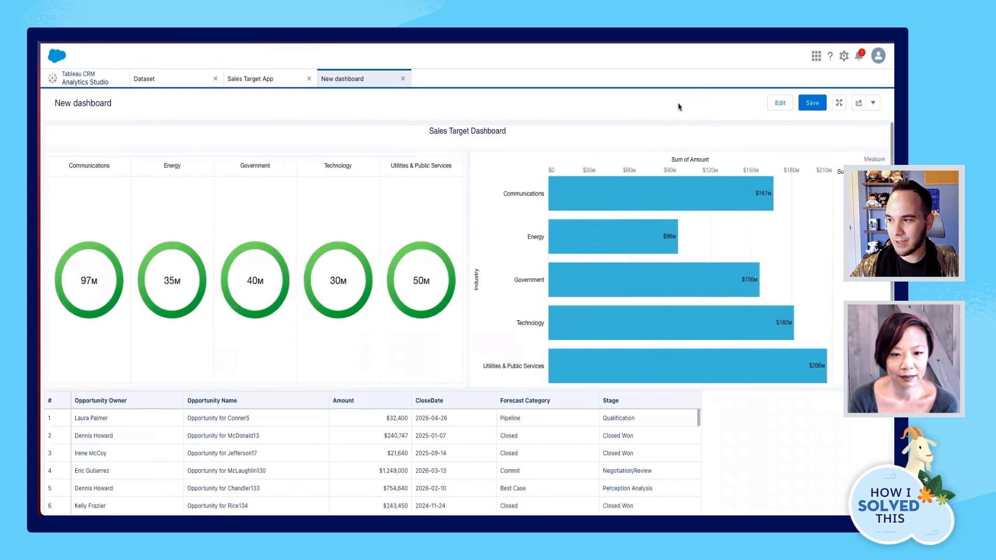
{"action": "left_click", "coordinate": [619, 240]}
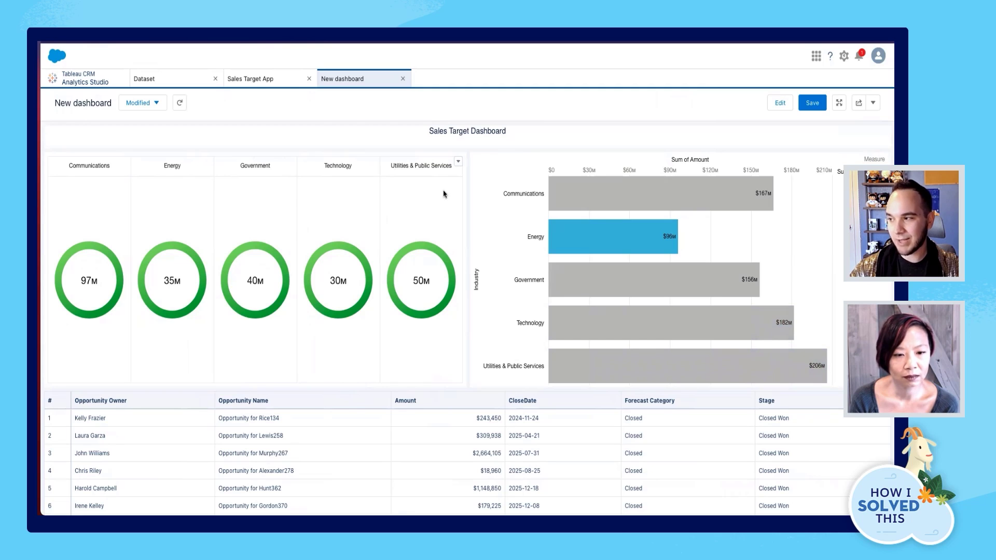
{"action": "left_click", "coordinate": [780, 108]}
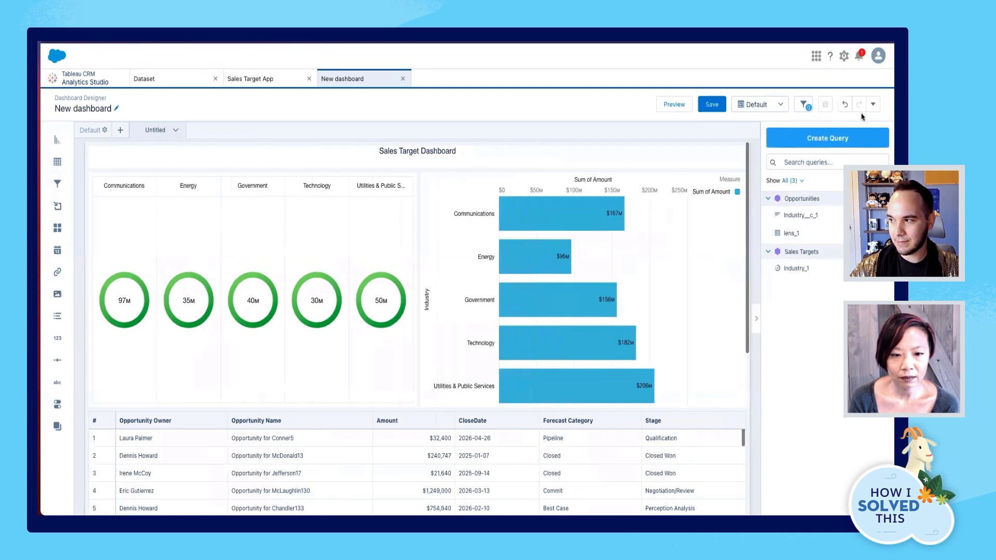
{"action": "left_click", "coordinate": [874, 105]}
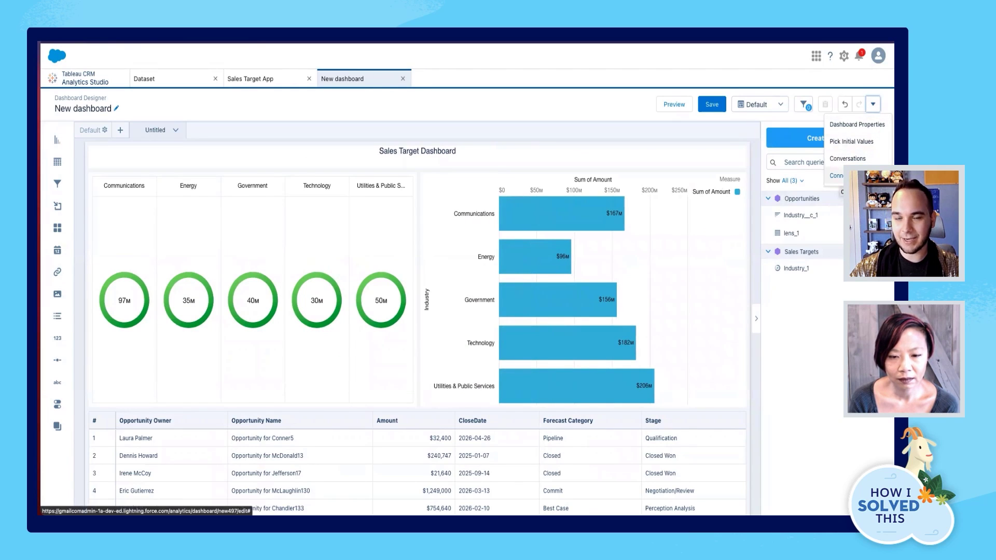
Create connection 'Sales Target Integration' joining Sales_Targets Industry to opportunity1 Industry__c
{"action": "left_click", "coordinate": [836, 175]}
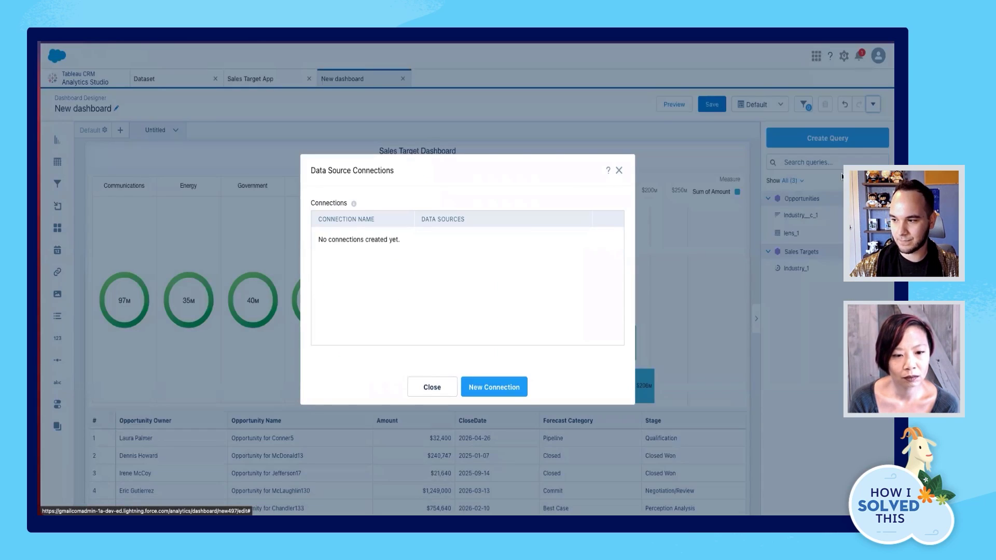
{"action": "left_click", "coordinate": [506, 388]}
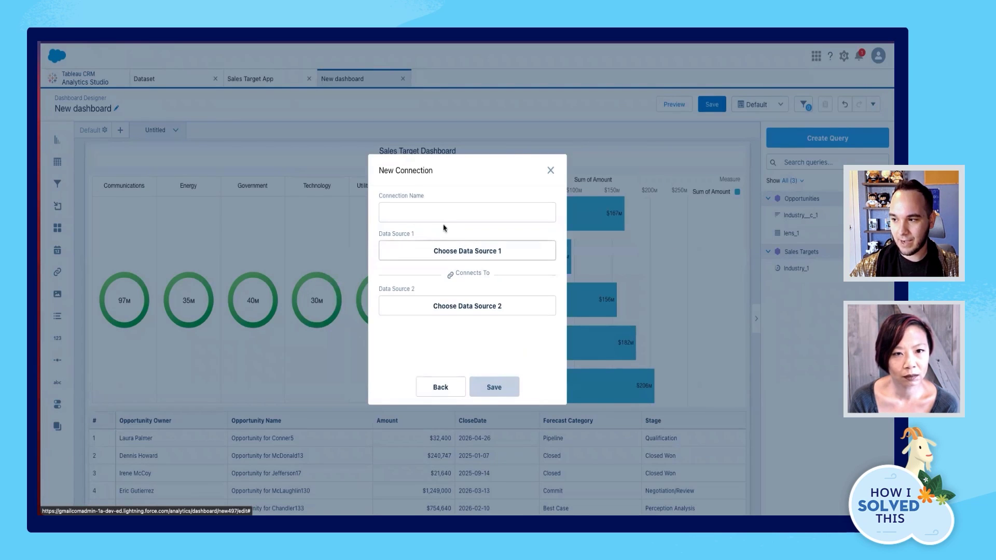
{"action": "left_click", "coordinate": [447, 253]}
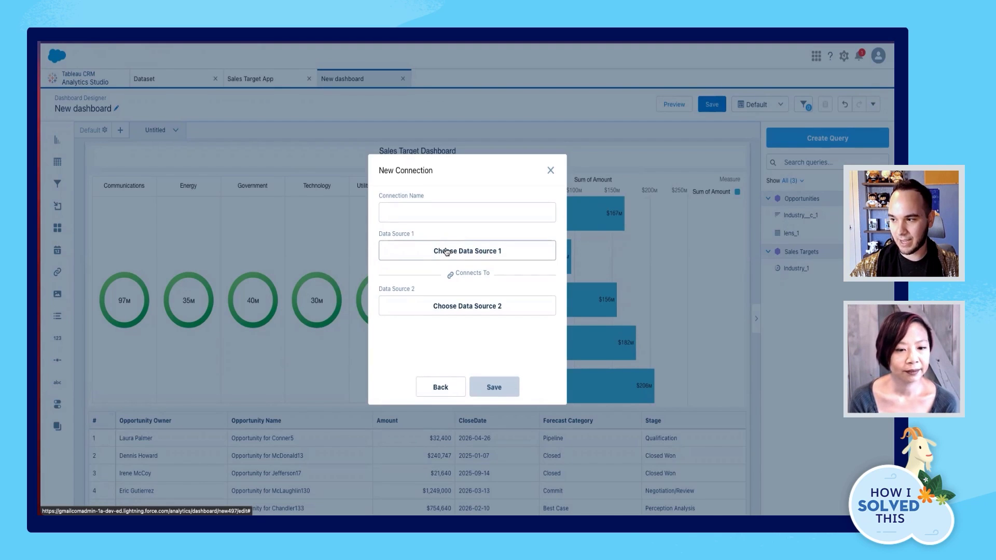
{"action": "left_click", "coordinate": [438, 253]}
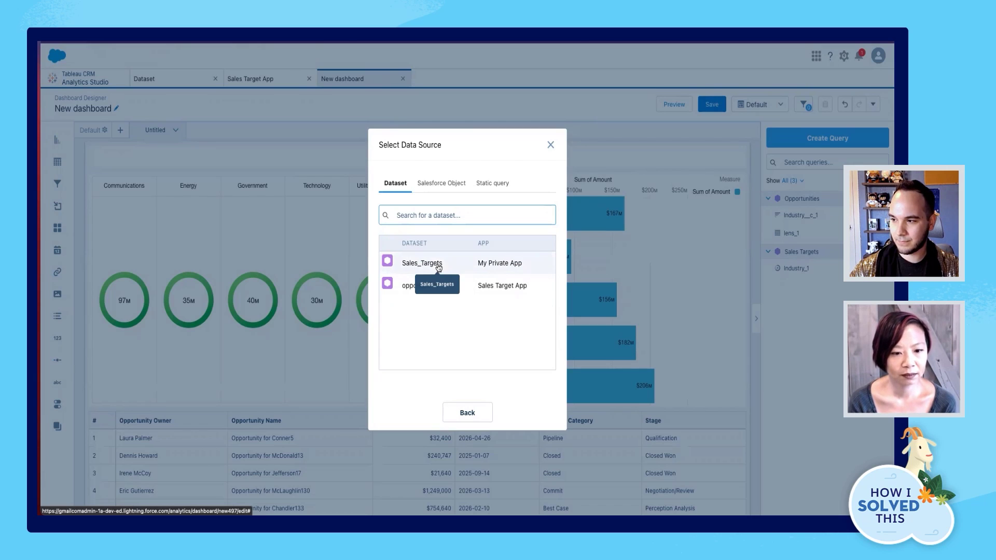
{"action": "left_click", "coordinate": [438, 267]}
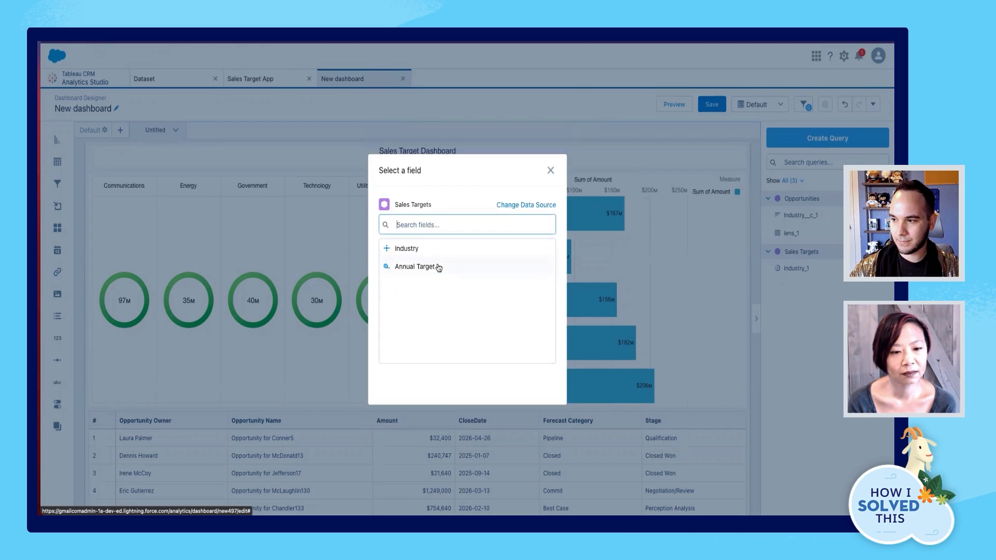
{"action": "left_click", "coordinate": [490, 251]}
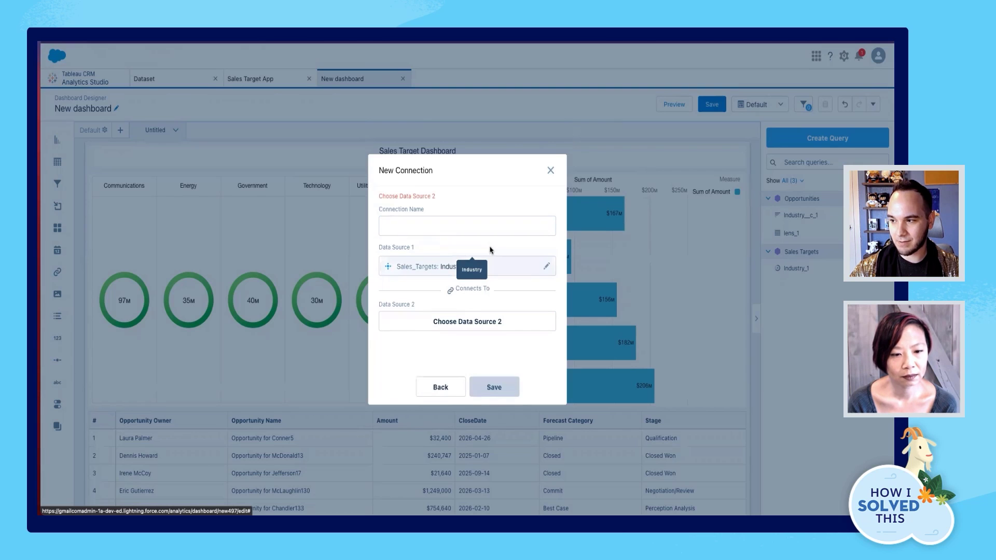
{"action": "left_click", "coordinate": [486, 322]}
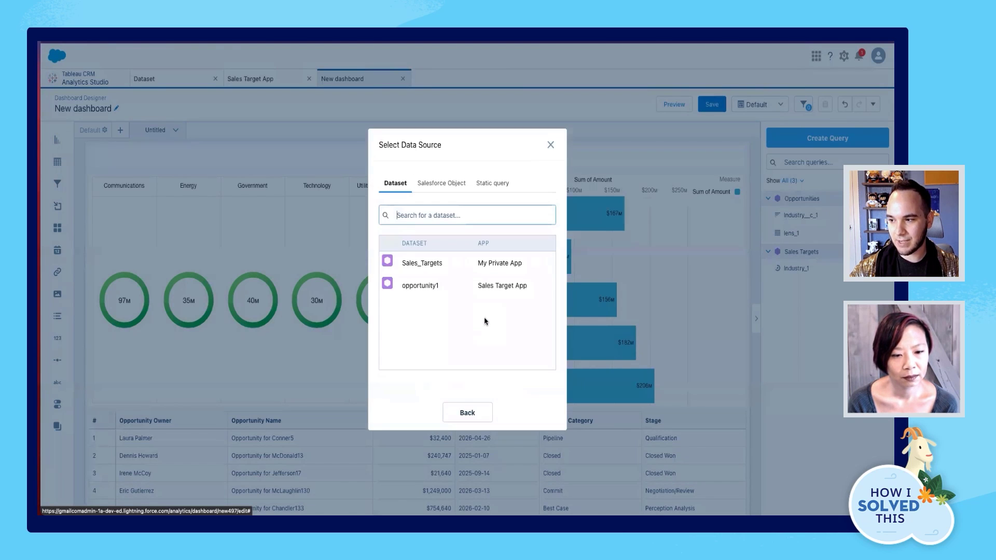
{"action": "left_click", "coordinate": [433, 286]}
{"action": "type", "text": "indu"}
{"action": "left_click", "coordinate": [434, 249]}
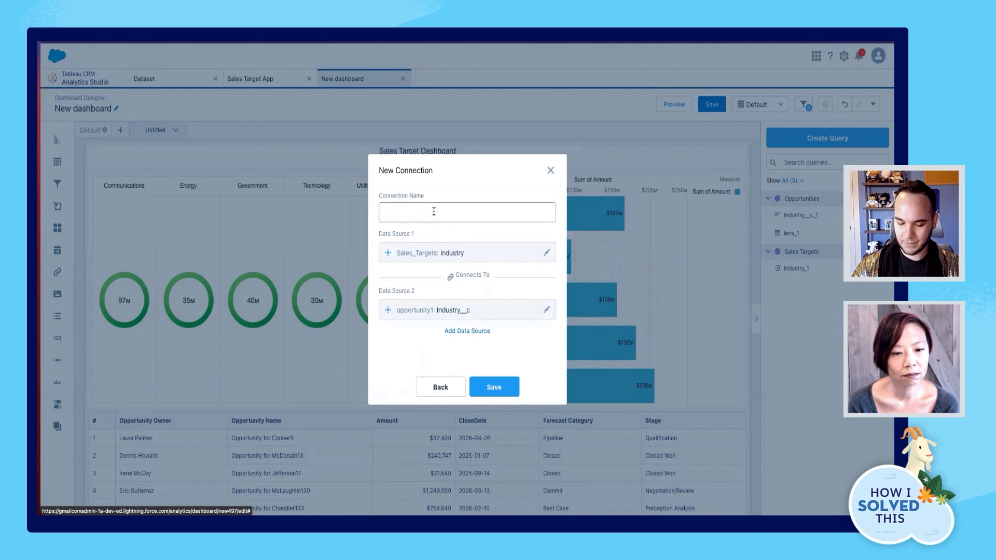
{"action": "type", "text": "Sales Target Integration"}
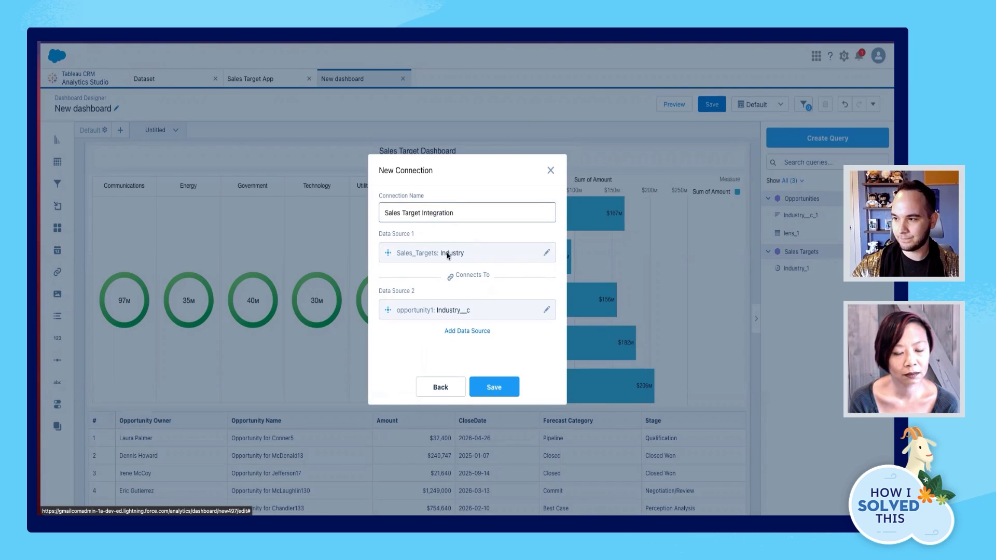
{"action": "left_click", "coordinate": [502, 385]}
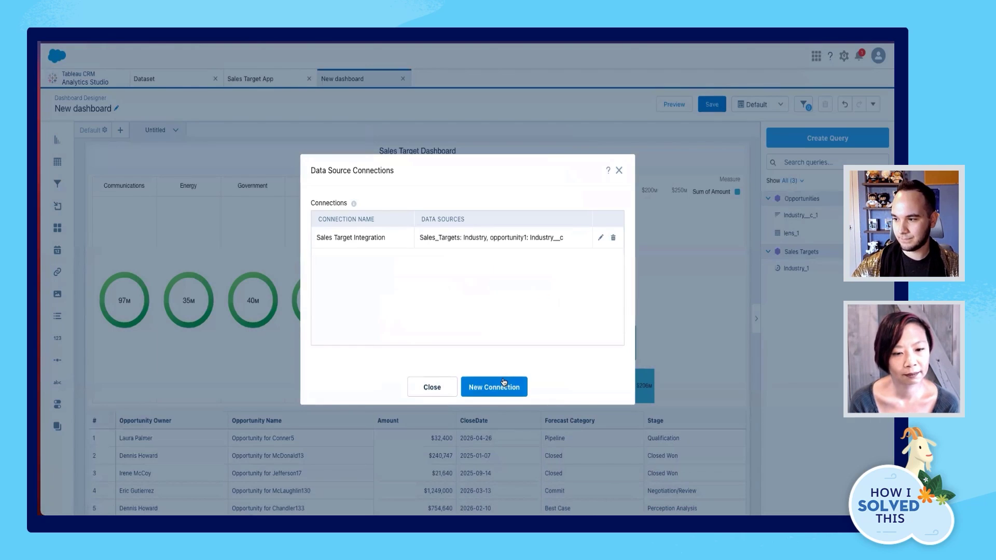
Preview the finished dashboard, filter to Energy to narrow the gauges, then save it
{"action": "left_click", "coordinate": [431, 387]}
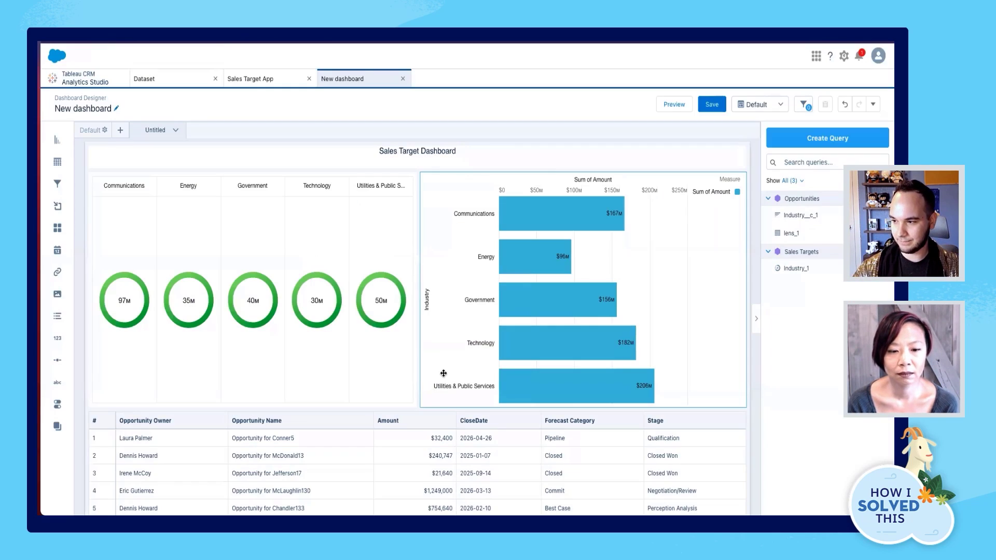
{"action": "left_click", "coordinate": [675, 104]}
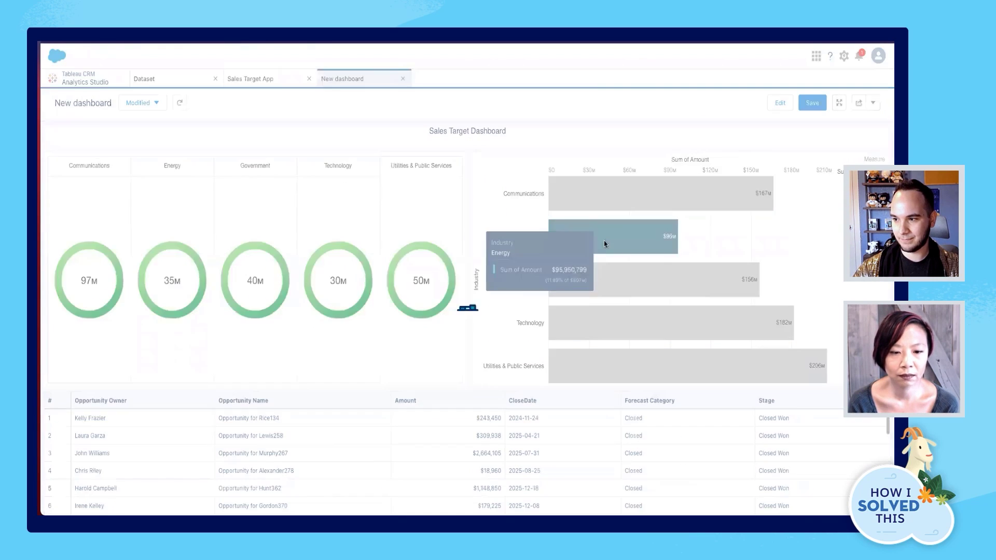
{"action": "left_click", "coordinate": [604, 241]}
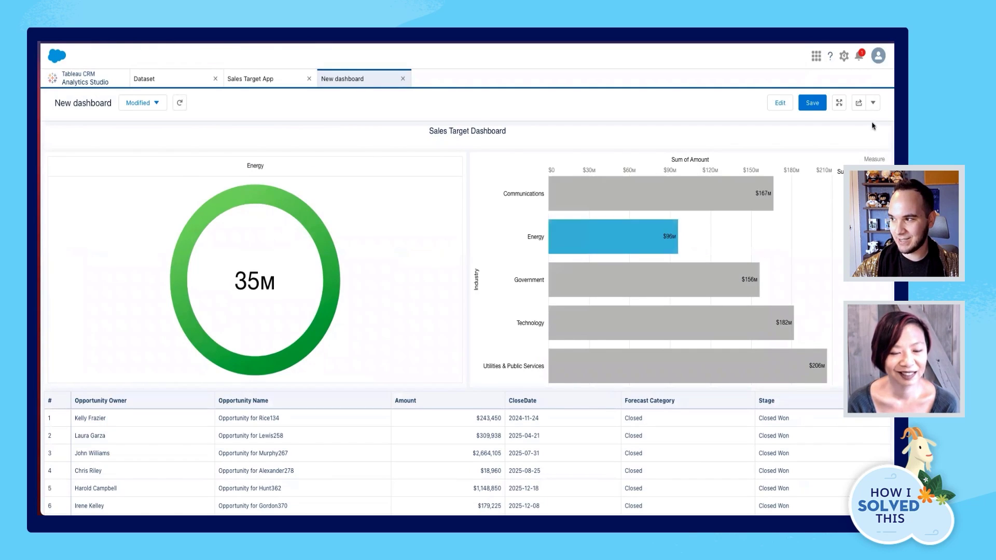
{"action": "left_click", "coordinate": [814, 104]}
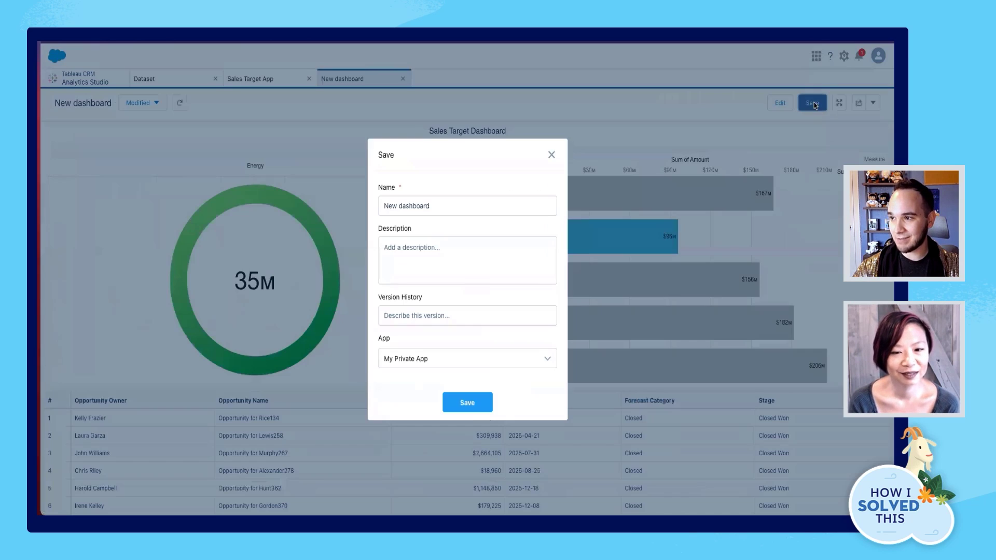
{"action": "left_click", "coordinate": [473, 403]}
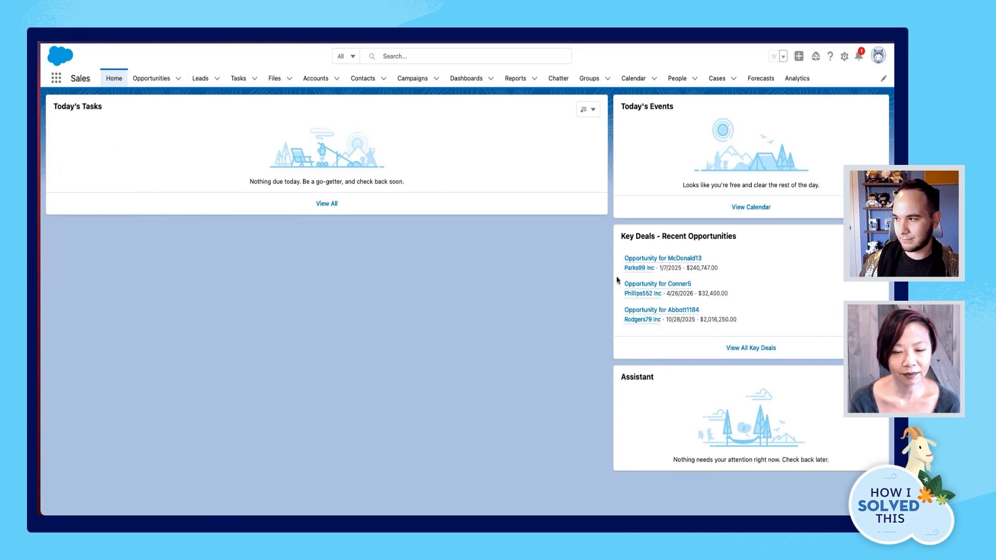
Open the Setup menu from the gear icon on the Sales Home page
{"action": "left_click", "coordinate": [845, 58]}
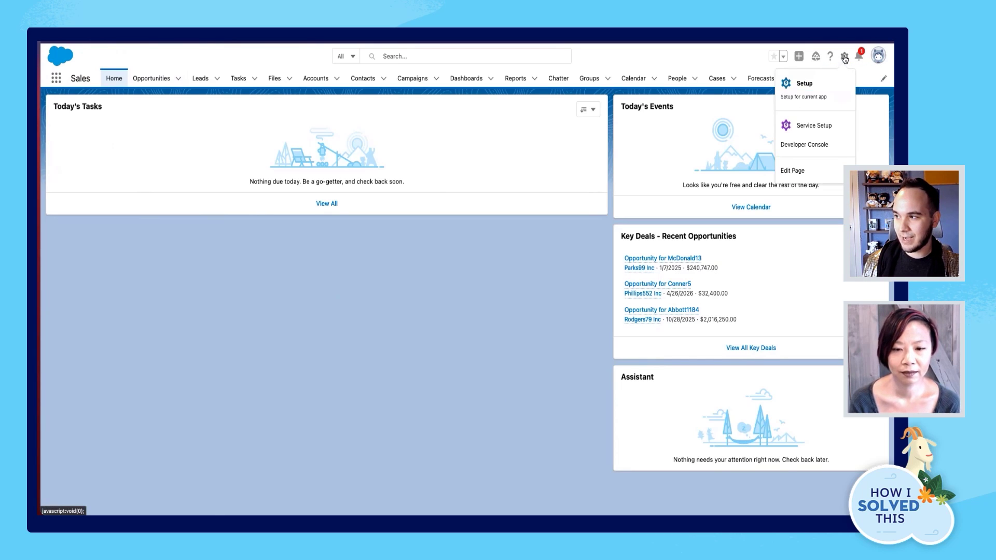
Edit the Home Page Default layout and search the components list for 'table'
{"action": "left_click", "coordinate": [795, 175]}
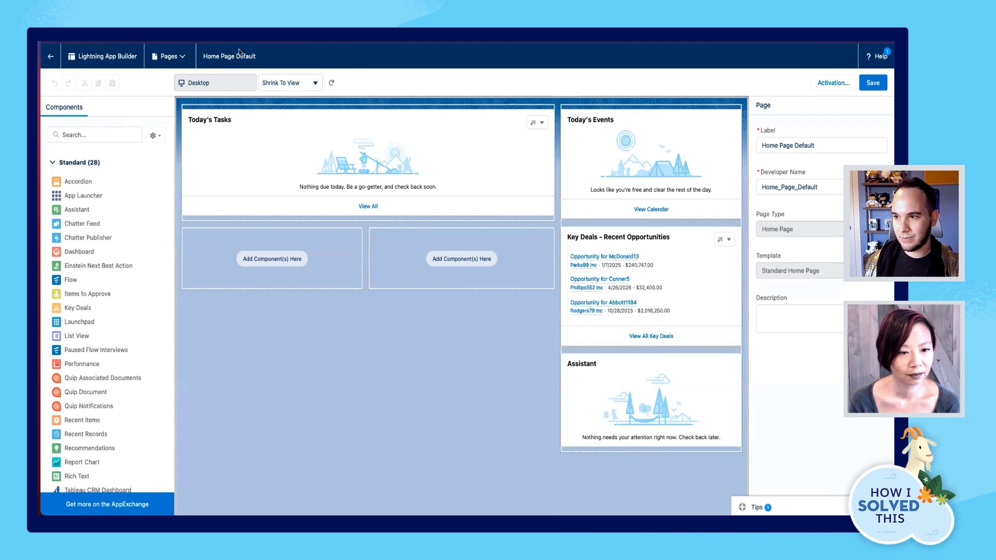
{"action": "left_click", "coordinate": [165, 56]}
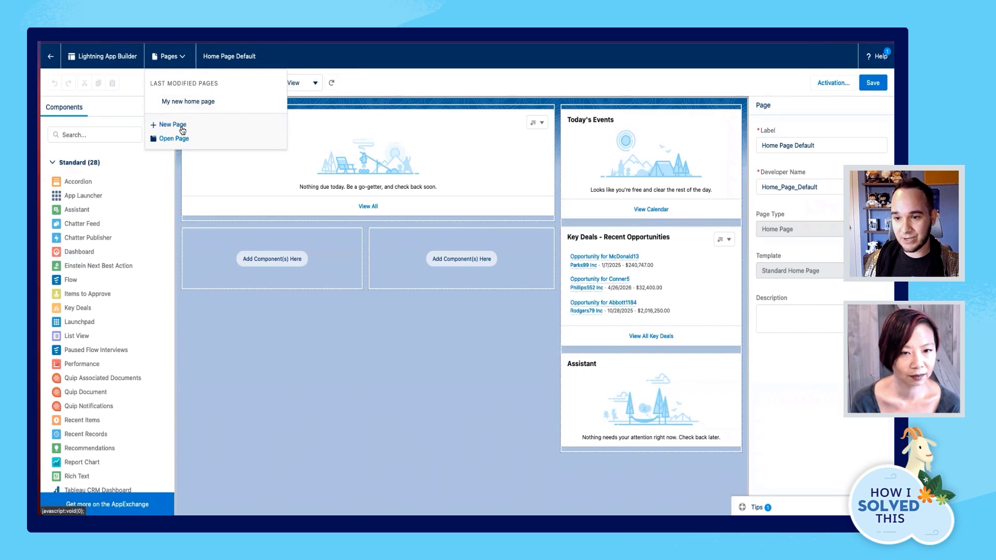
{"action": "left_click", "coordinate": [288, 353]}
{"action": "left_click", "coordinate": [76, 136]}
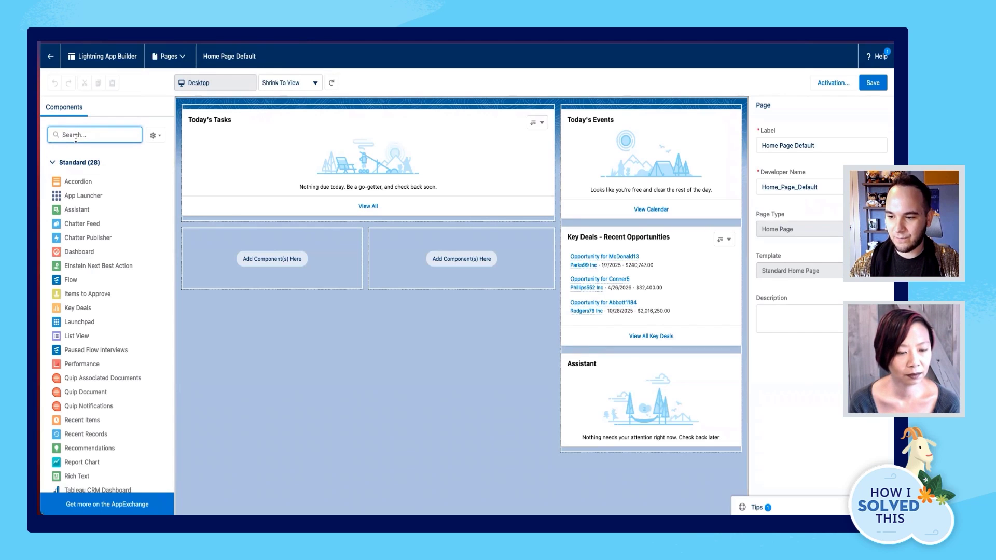
{"action": "type", "text": "tableau"}
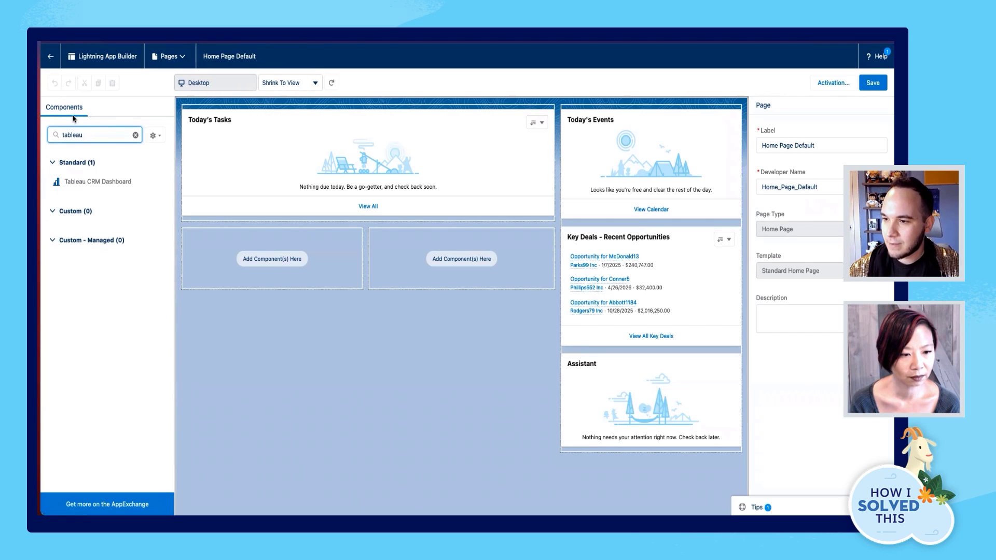
Embed the Sales Target Dashboard via a Tableau CRM Dashboard component at the page top, height 800
{"action": "left_click_drag", "start_coordinate": [114, 182], "coordinate": [314, 113]}
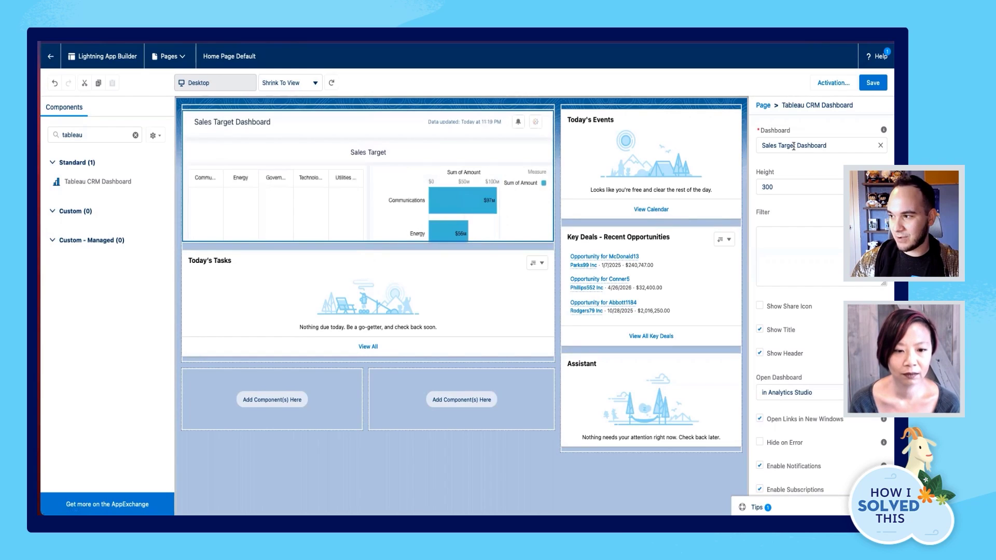
{"action": "left_click", "coordinate": [765, 187]}
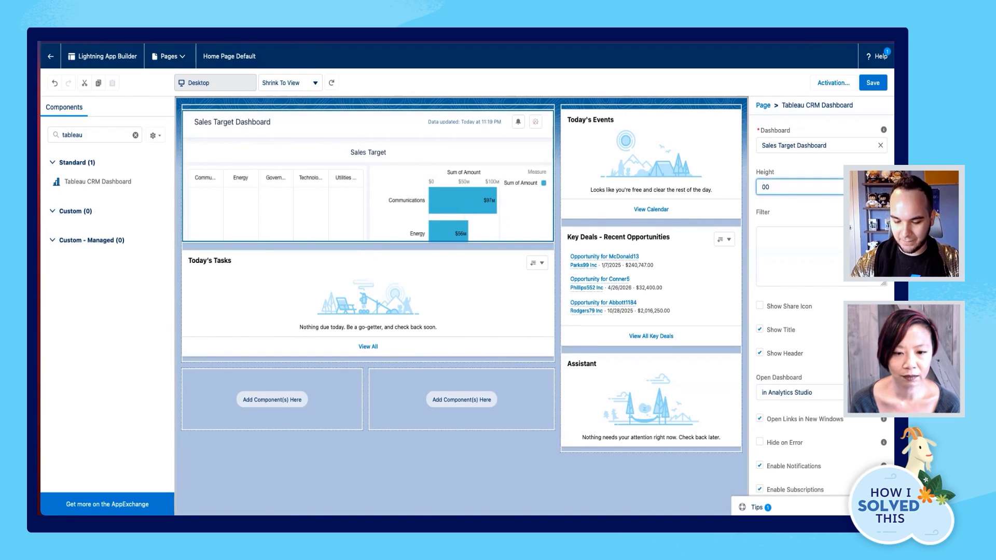
{"action": "type", "text": "8"}
{"action": "left_click", "coordinate": [765, 210]}
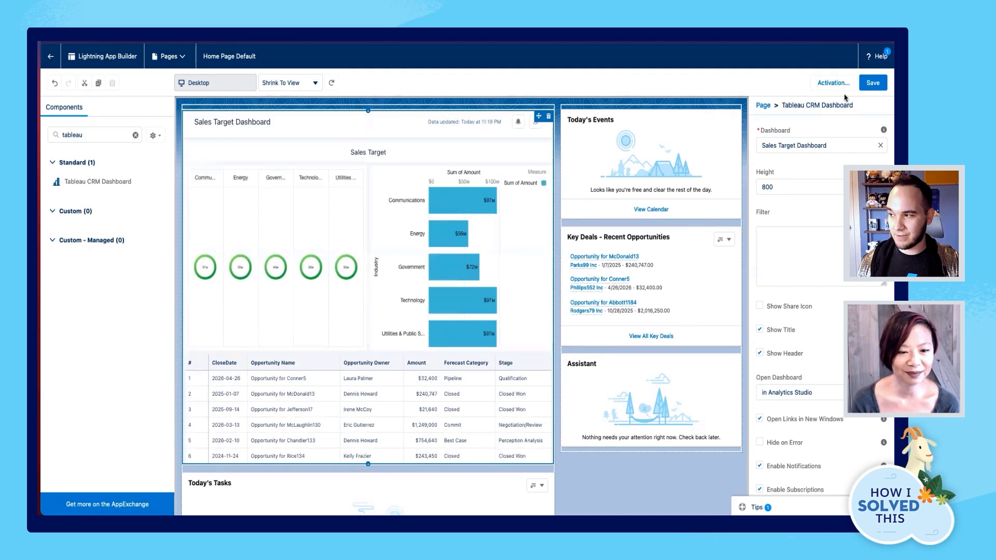
Save the home page and review its Org Default, App Default and App and Profile activation tabs
{"action": "left_click", "coordinate": [873, 85]}
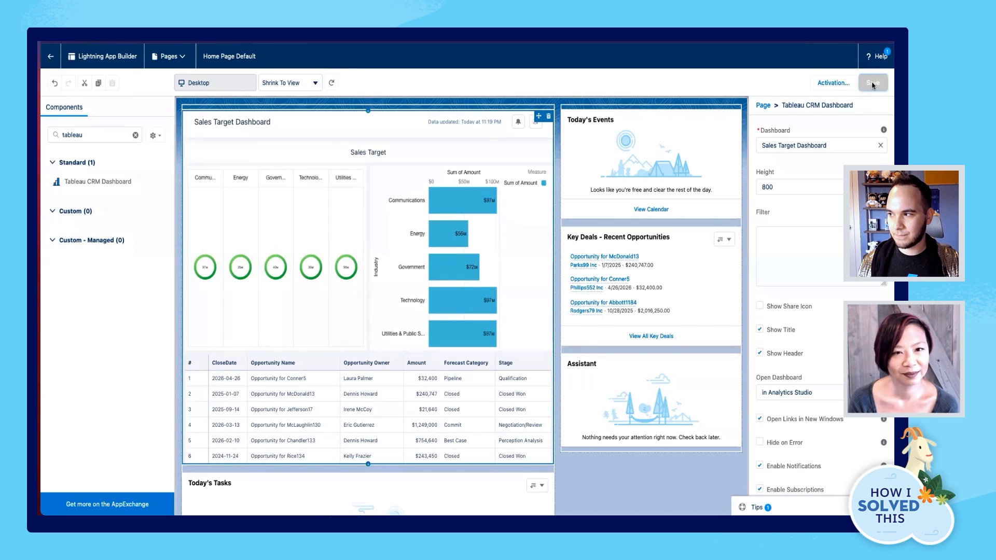
{"action": "left_click", "coordinate": [833, 83]}
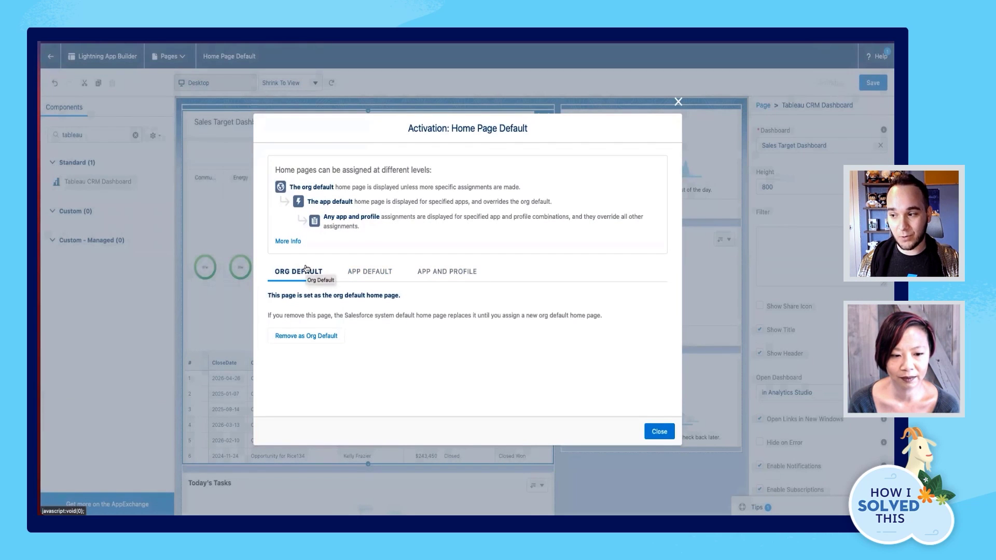
{"action": "left_click", "coordinate": [355, 271]}
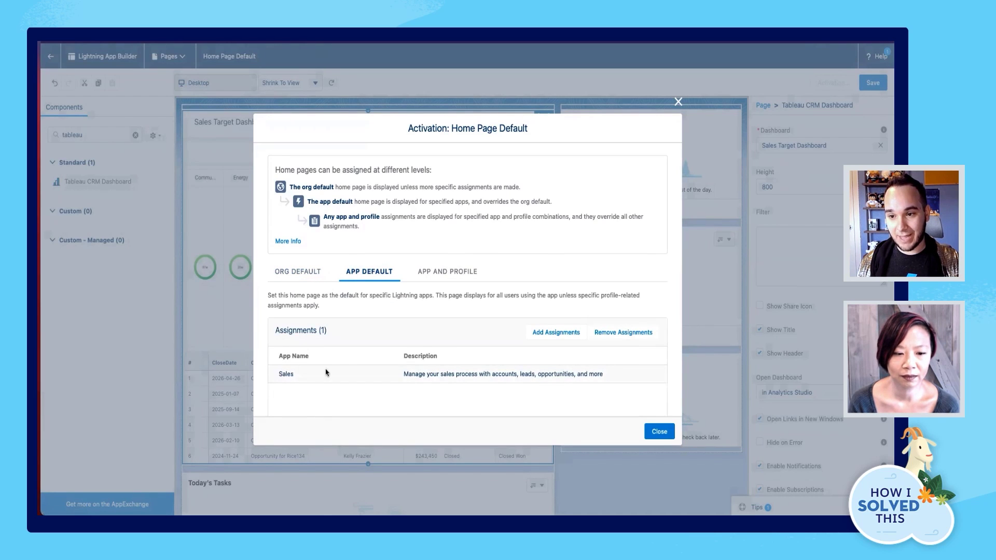
{"action": "left_click", "coordinate": [419, 270]}
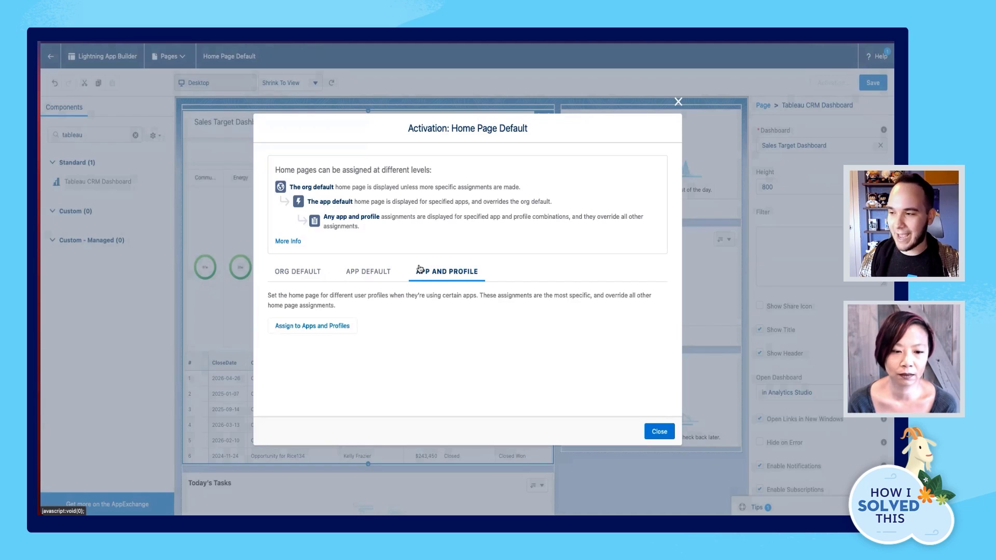
{"action": "left_click", "coordinate": [294, 269]}
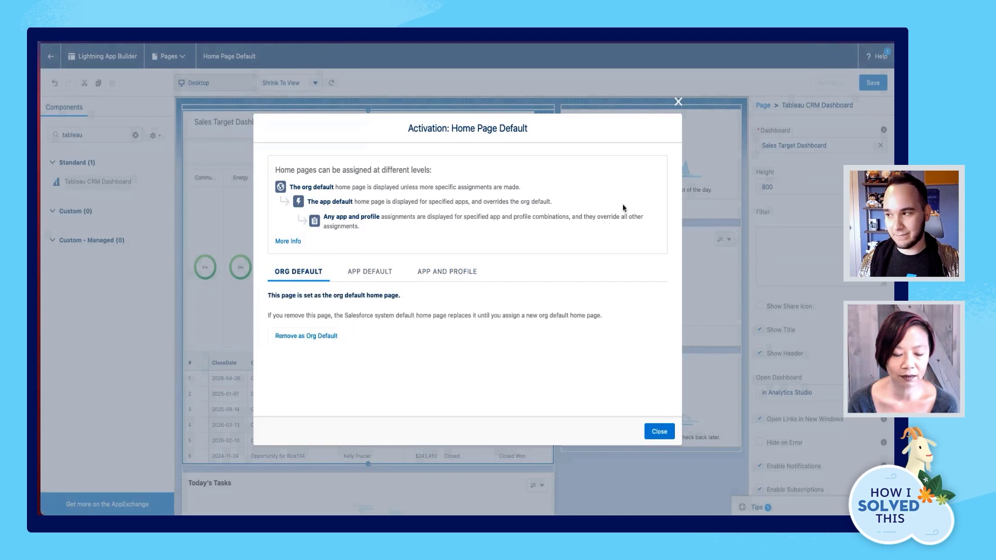
{"action": "left_click", "coordinate": [678, 102]}
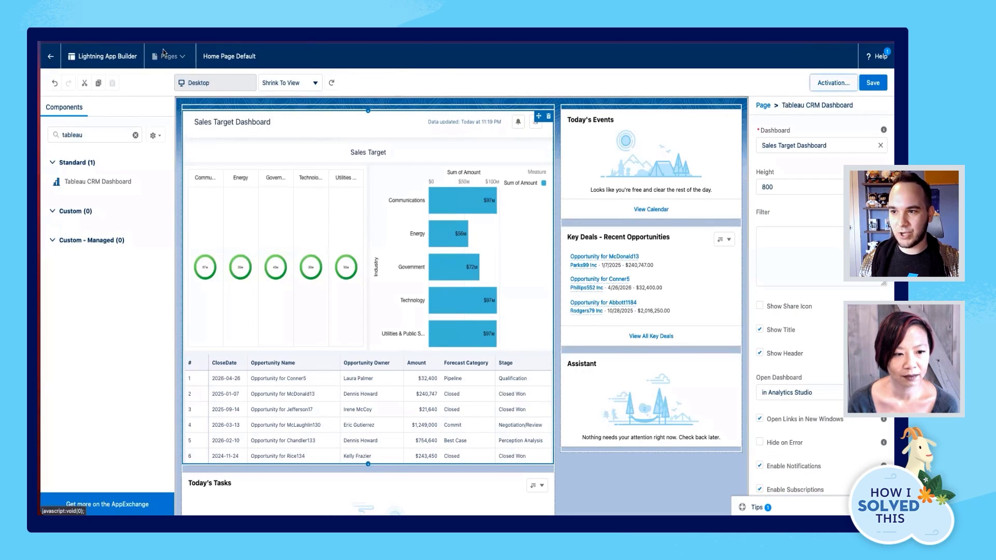
On the Sales home page, filter the embedded dashboard to Energy and show an opportunity row's actions
{"action": "left_click", "coordinate": [49, 58]}
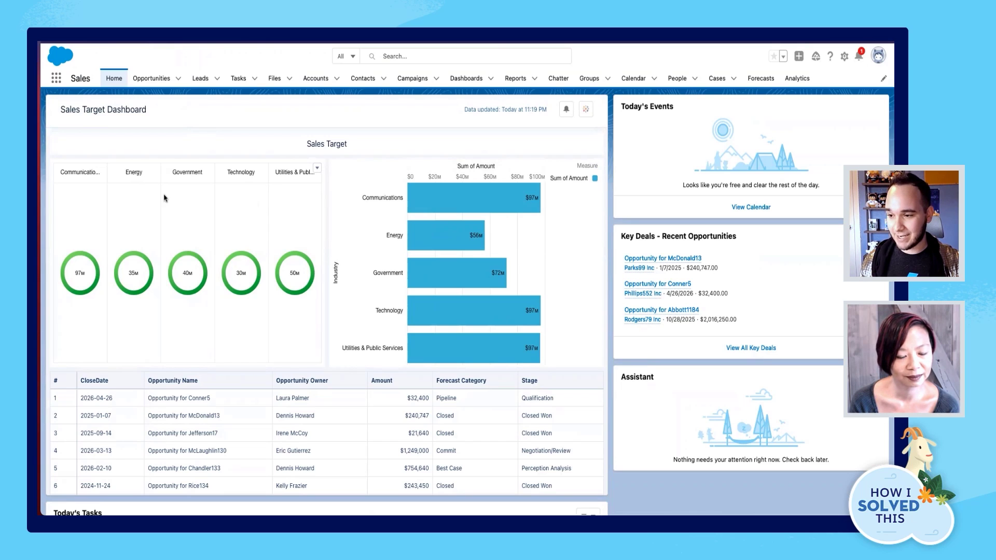
{"action": "left_click", "coordinate": [430, 239]}
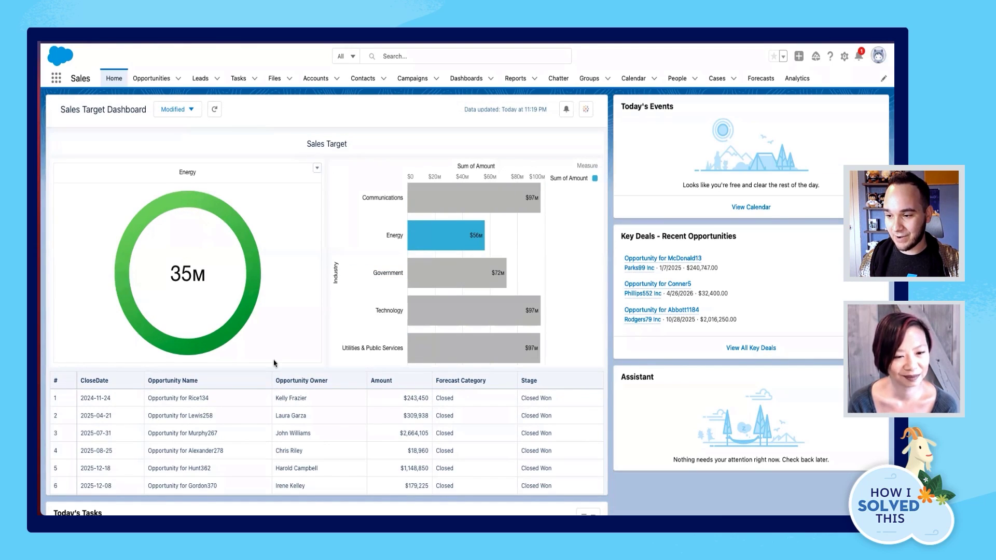
{"action": "scroll", "coordinate": [230, 431], "scroll_direction": "down", "scroll_amount": 5}
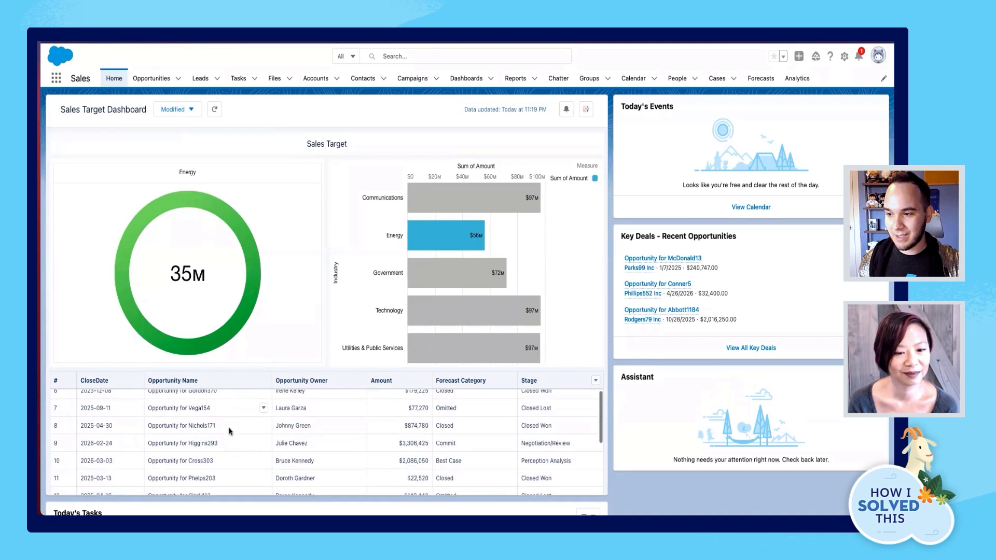
{"action": "scroll", "coordinate": [230, 432], "scroll_direction": "down", "scroll_amount": 2}
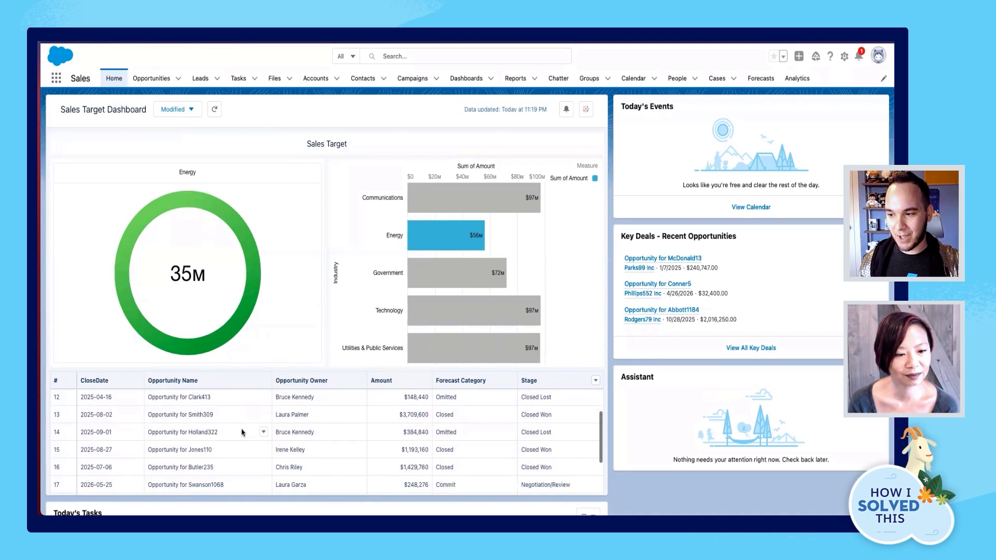
{"action": "left_click", "coordinate": [263, 432]}
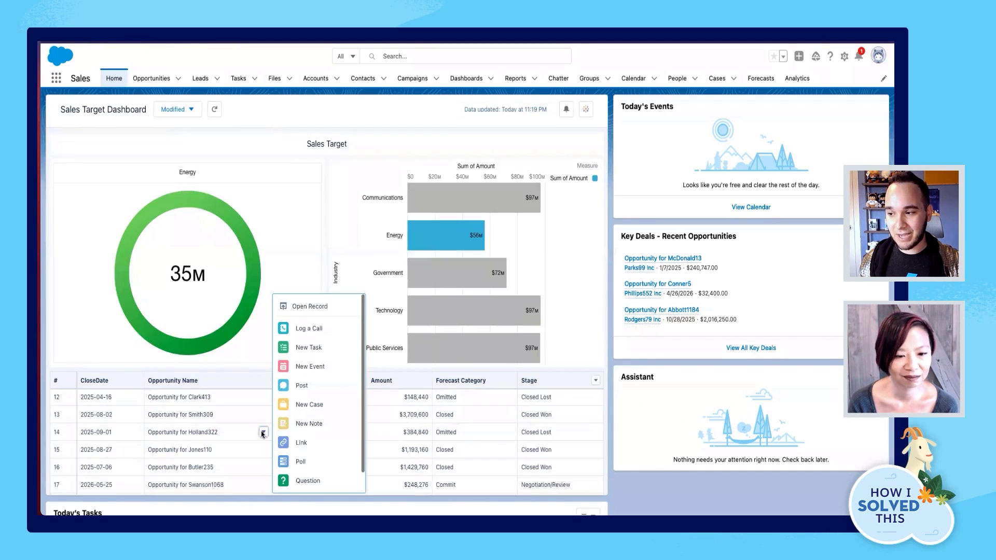